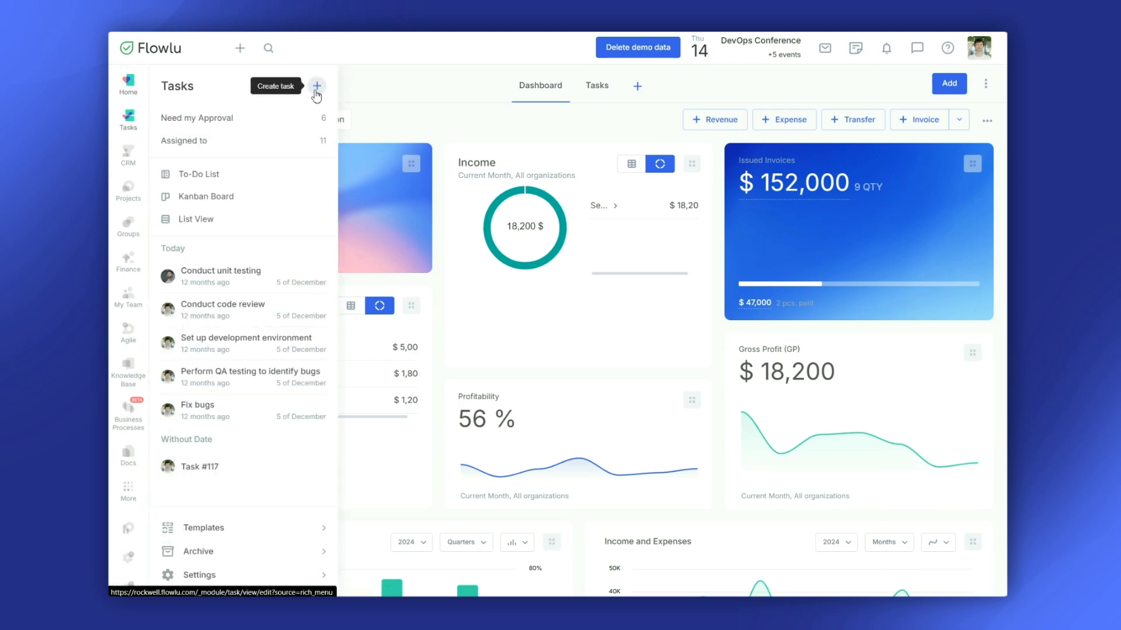
# - Open the task creation form from the Tasks section, the Web Design - Landmark Developments project, and the Kanban board
pyautogui.click(315, 88)
pyautogui.click(298, 85)
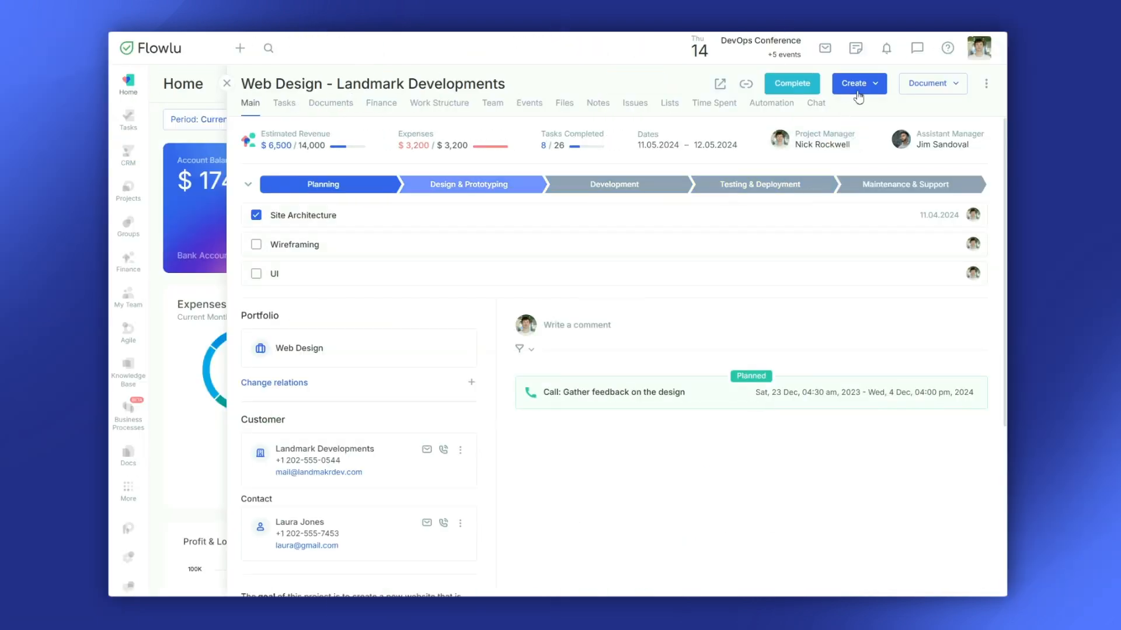
pyautogui.click(857, 84)
pyautogui.click(823, 112)
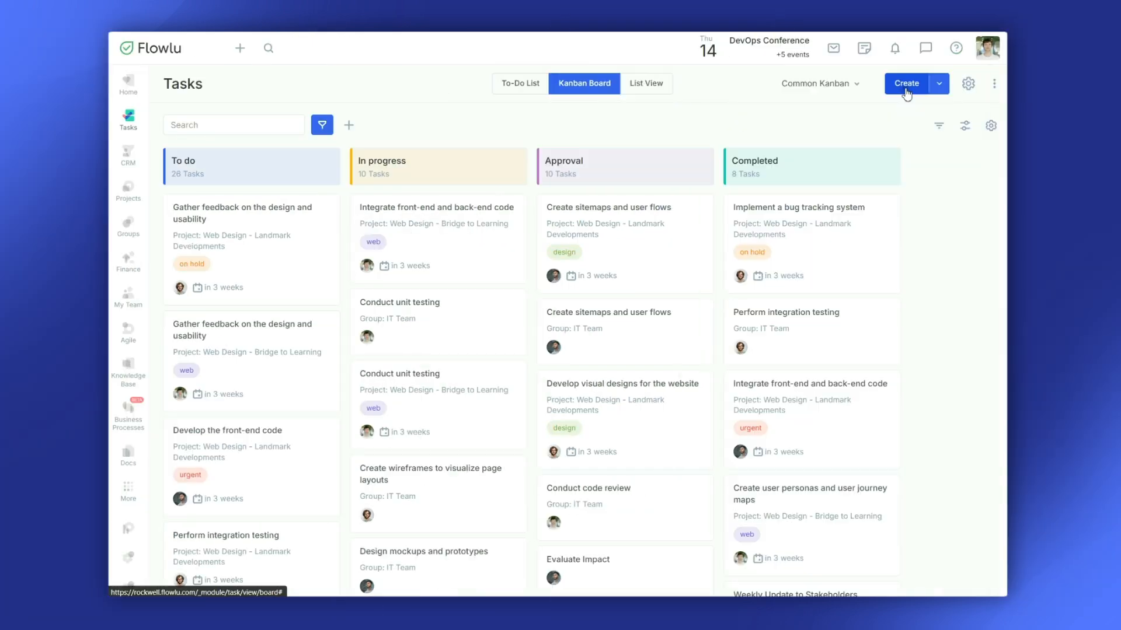
pyautogui.click(905, 87)
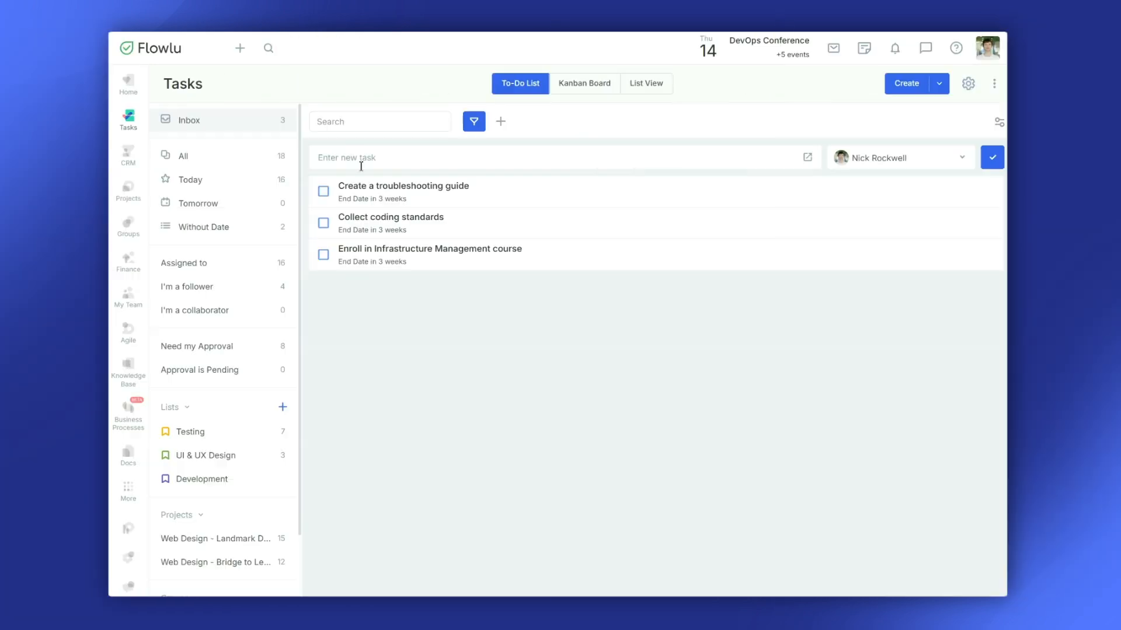
# - Add a quick task named "Code review" to the to-do list inbox and assign it to a teammate
pyautogui.click(361, 166)
pyautogui.write('Code review')
pyautogui.click(866, 164)
pyautogui.click(881, 199)
pyautogui.click(991, 158)
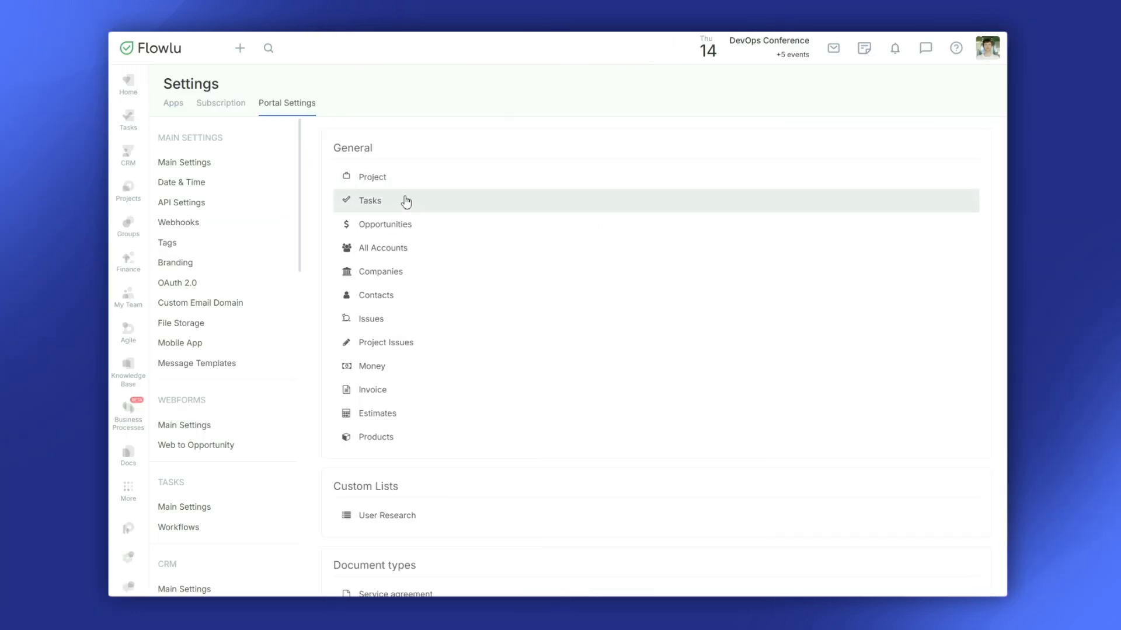
# - In the custom field settings for tasks, mark "Design documentation available" and "Internet connection" as required
pyautogui.click(405, 201)
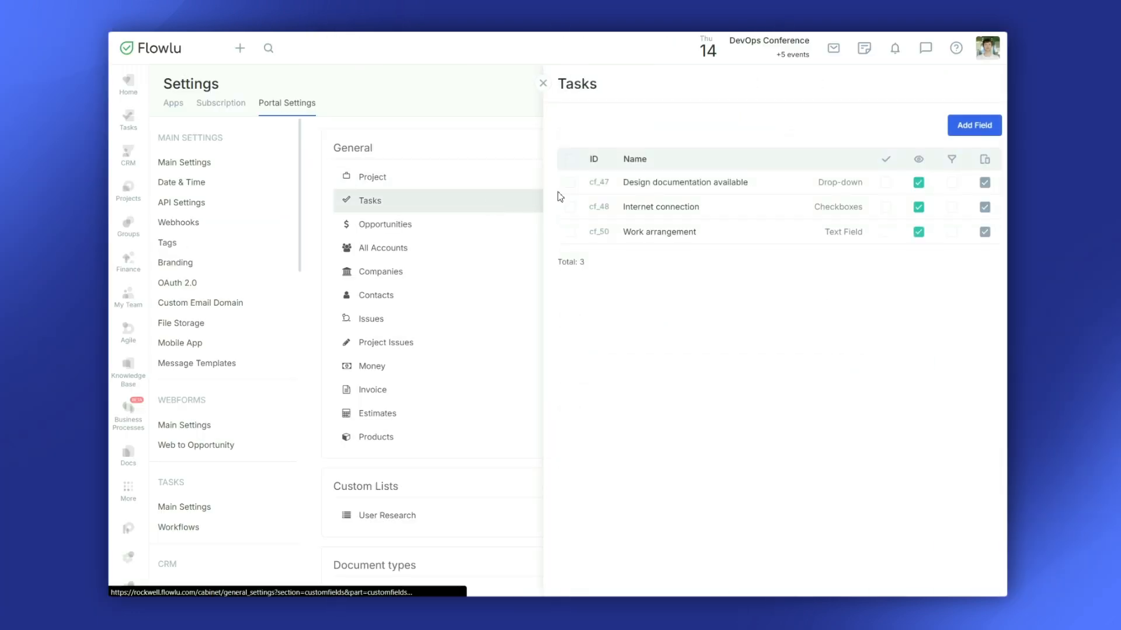
pyautogui.click(887, 184)
pyautogui.click(886, 209)
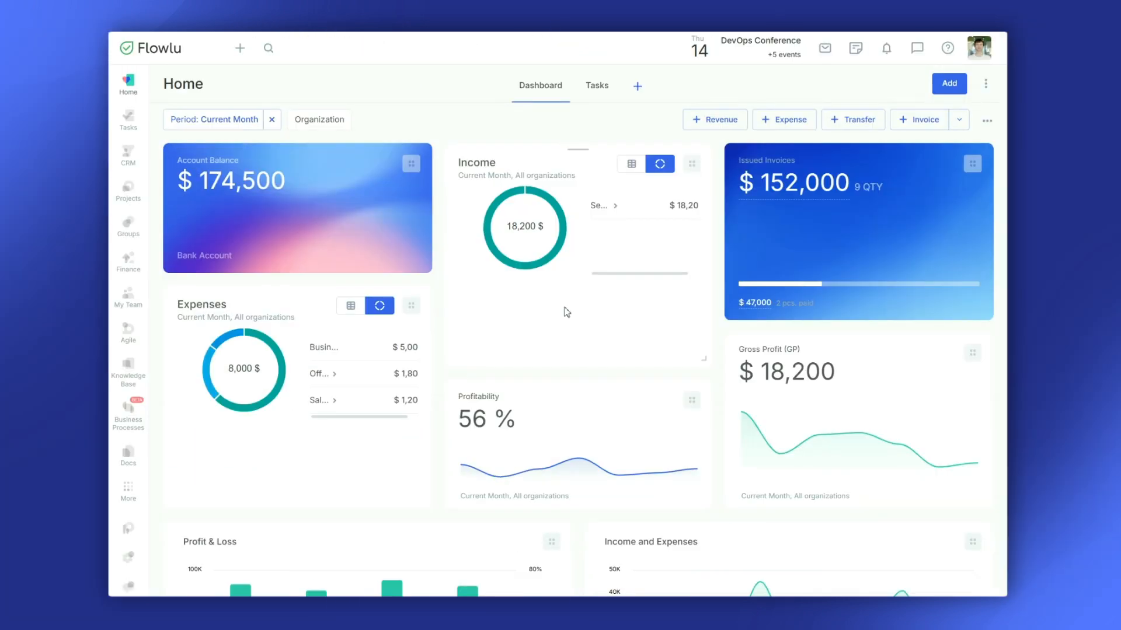
# - Start a task titled "Develop a contact form" with High priority and the description "Create a functional contact form for a website"
pyautogui.click(240, 50)
pyautogui.click(249, 83)
pyautogui.write('Develop a contact form')
pyautogui.click(902, 155)
pyautogui.click(878, 230)
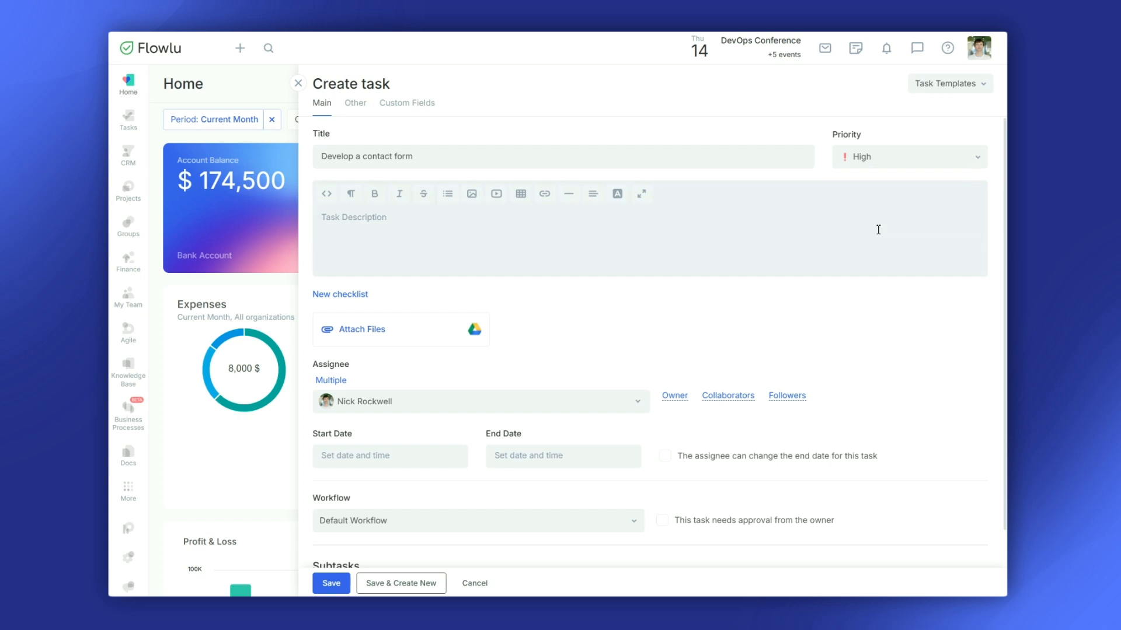
pyautogui.click(642, 244)
pyautogui.write('Create a functional contact form for a')
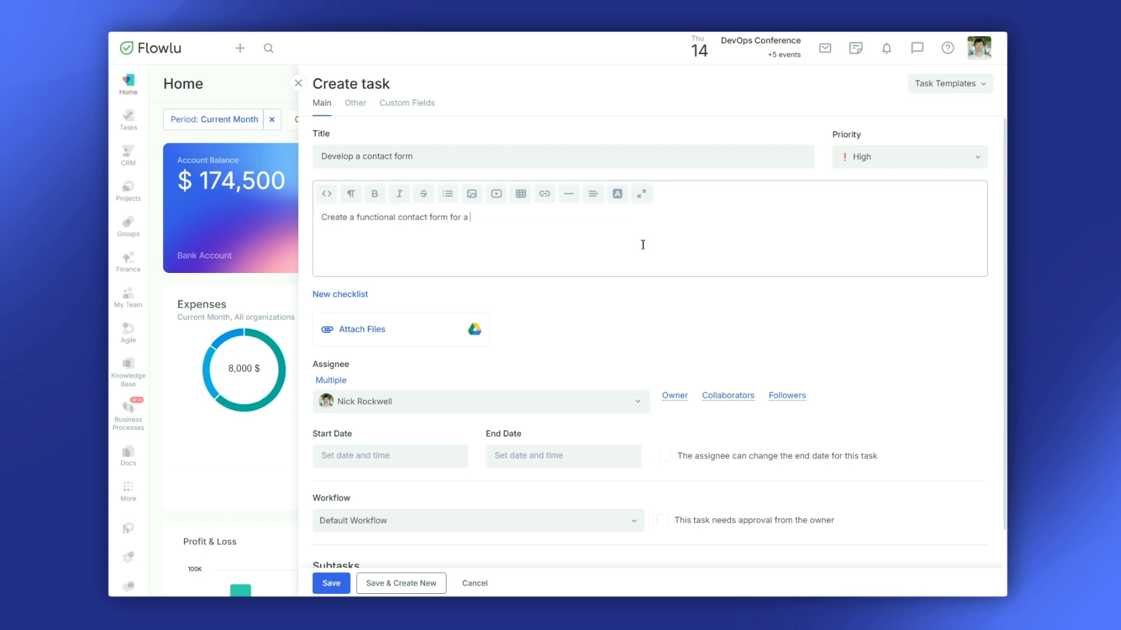
# - Add a checklist to the task with the items Design, Development, Integration, and Testing
pyautogui.click(362, 295)
pyautogui.write('Design')
pyautogui.press('Return')
pyautogui.write('Development')
pyautogui.press('Return')
pyautogui.write('Integration')
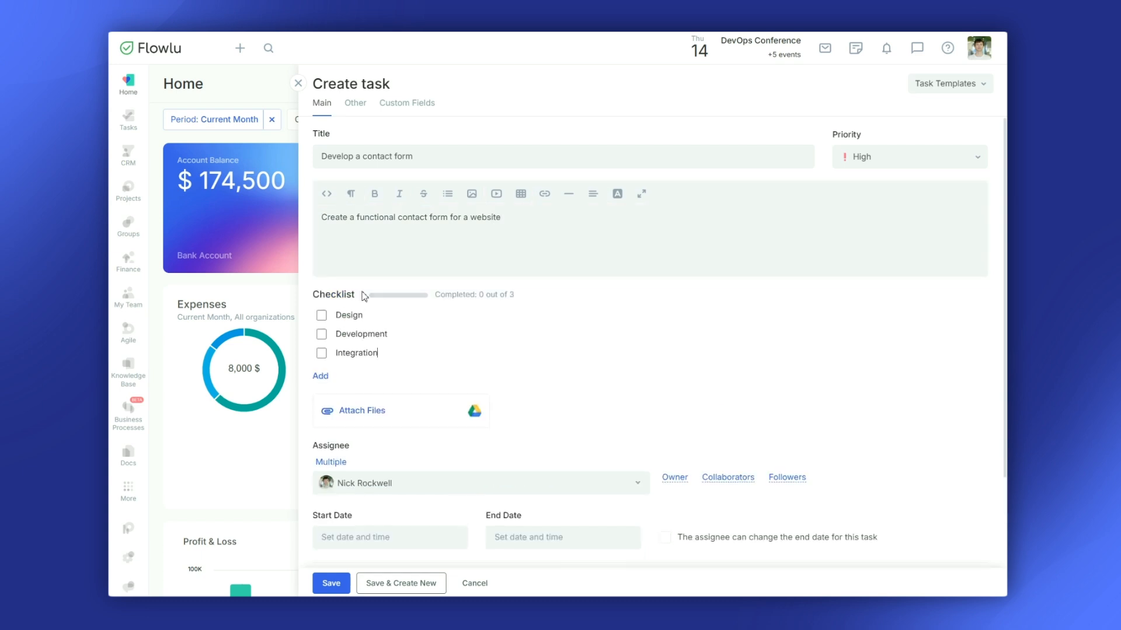
pyautogui.press('Return')
pyautogui.write('Testing')
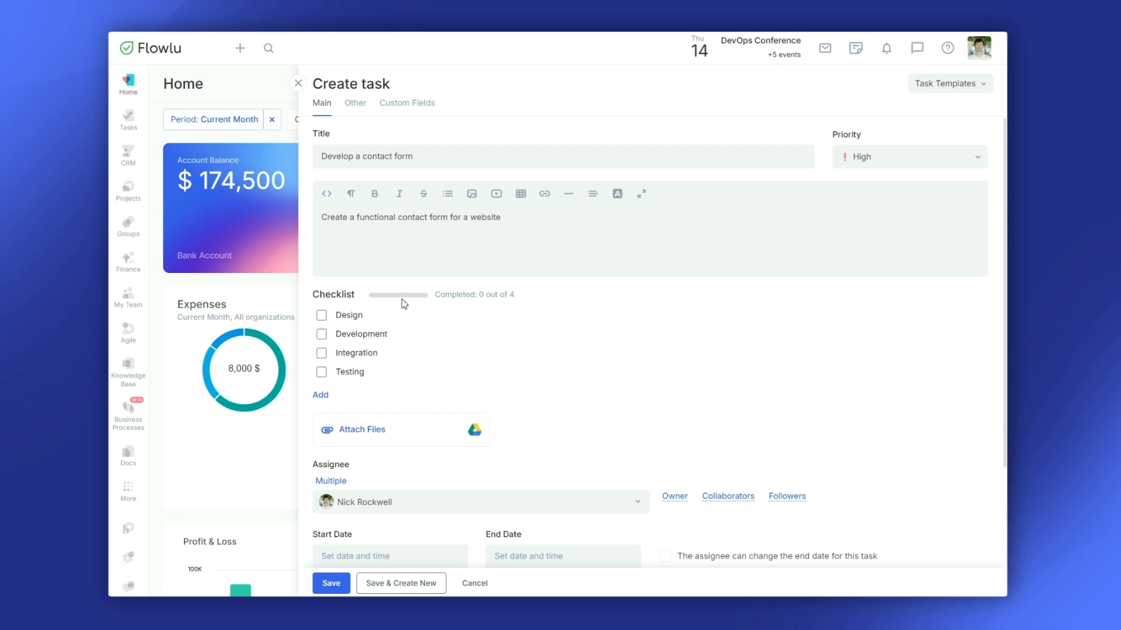
# - Switch the task to multiple assignees and add two more teammates
pyautogui.click(330, 481)
pyautogui.click(365, 493)
pyautogui.click(440, 438)
pyautogui.click(499, 395)
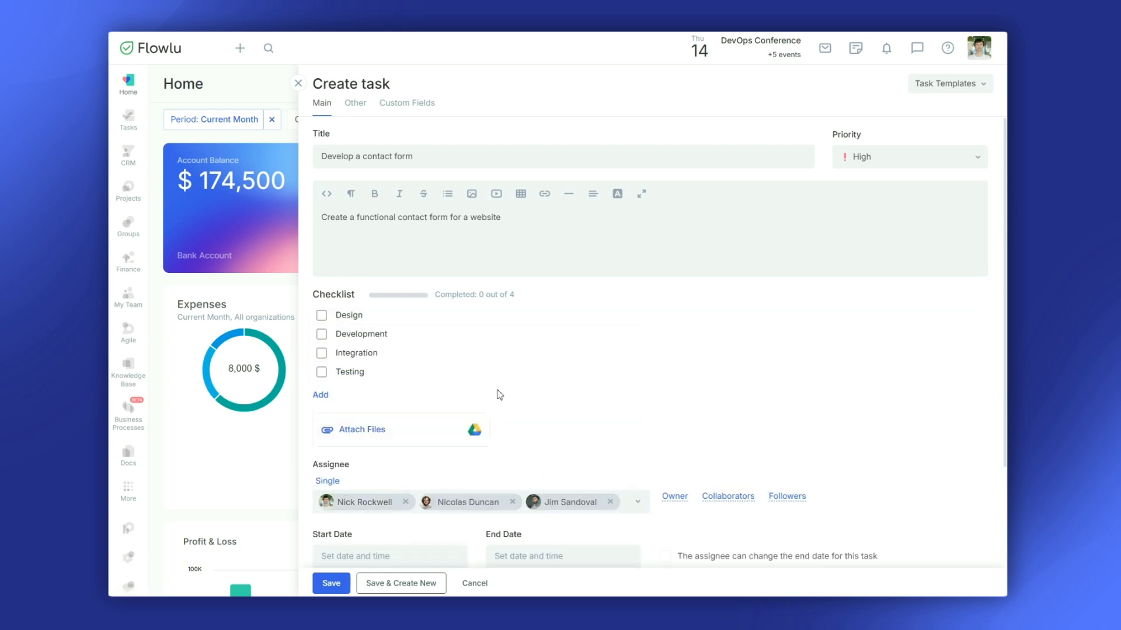
# - Show the task's owner field, and add one teammate as collaborator and another as follower
pyautogui.scroll(-3, 499, 395)
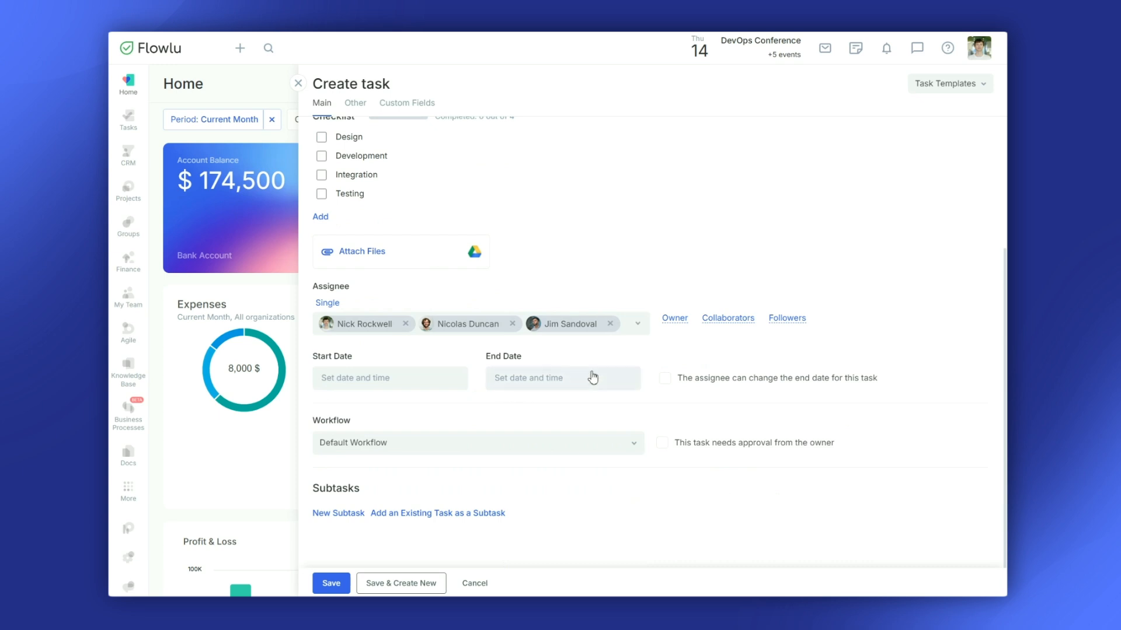
pyautogui.click(675, 319)
pyautogui.click(717, 320)
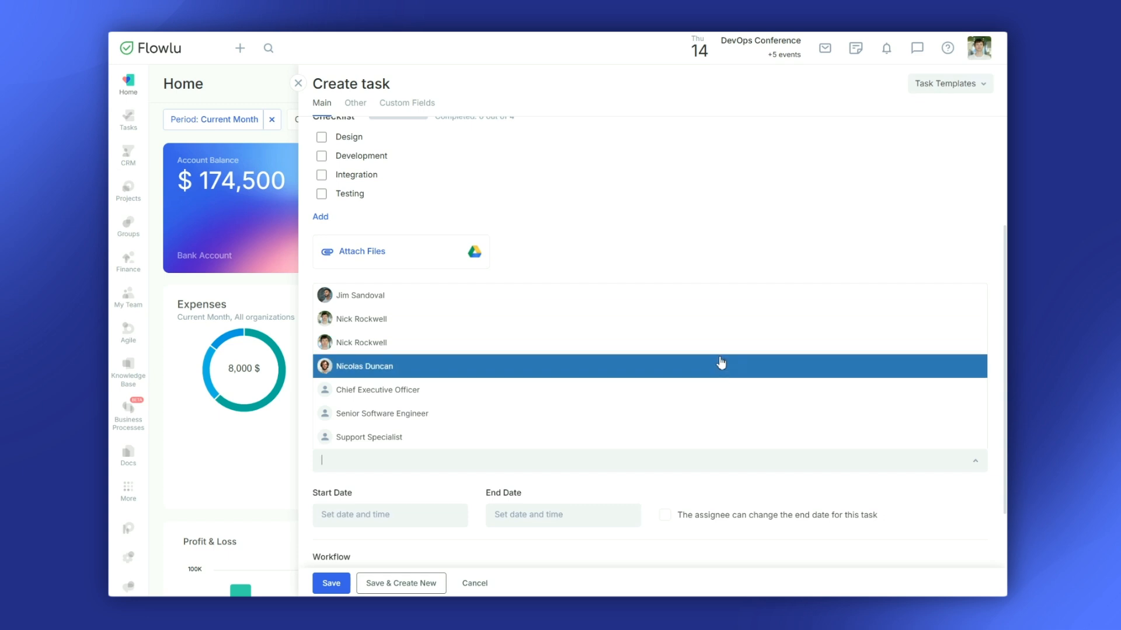
pyautogui.click(720, 364)
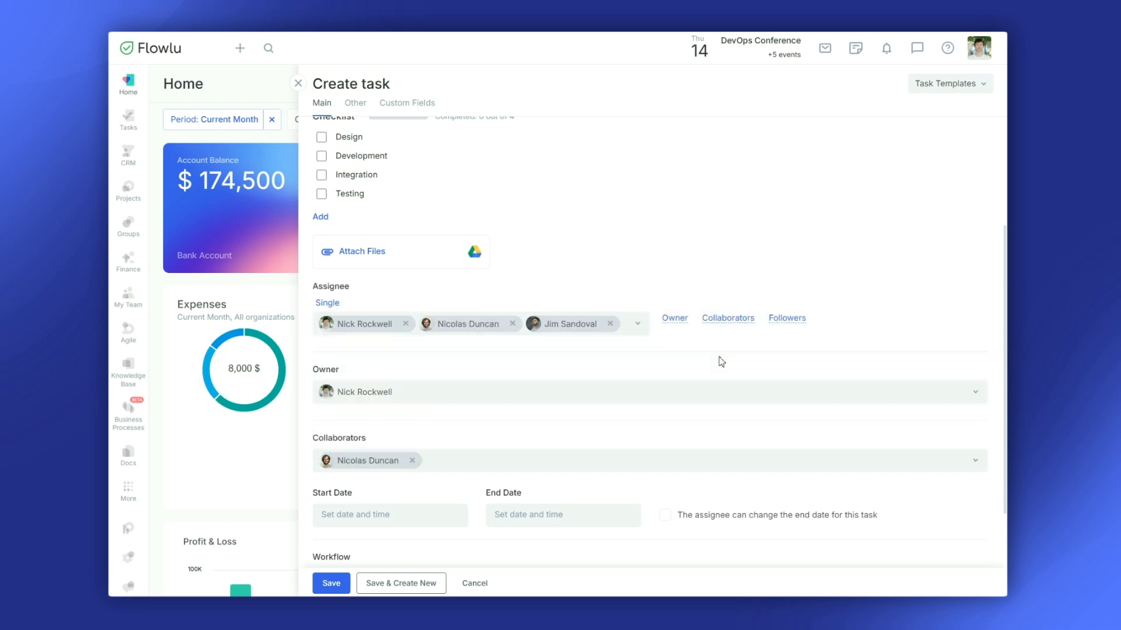
pyautogui.click(795, 322)
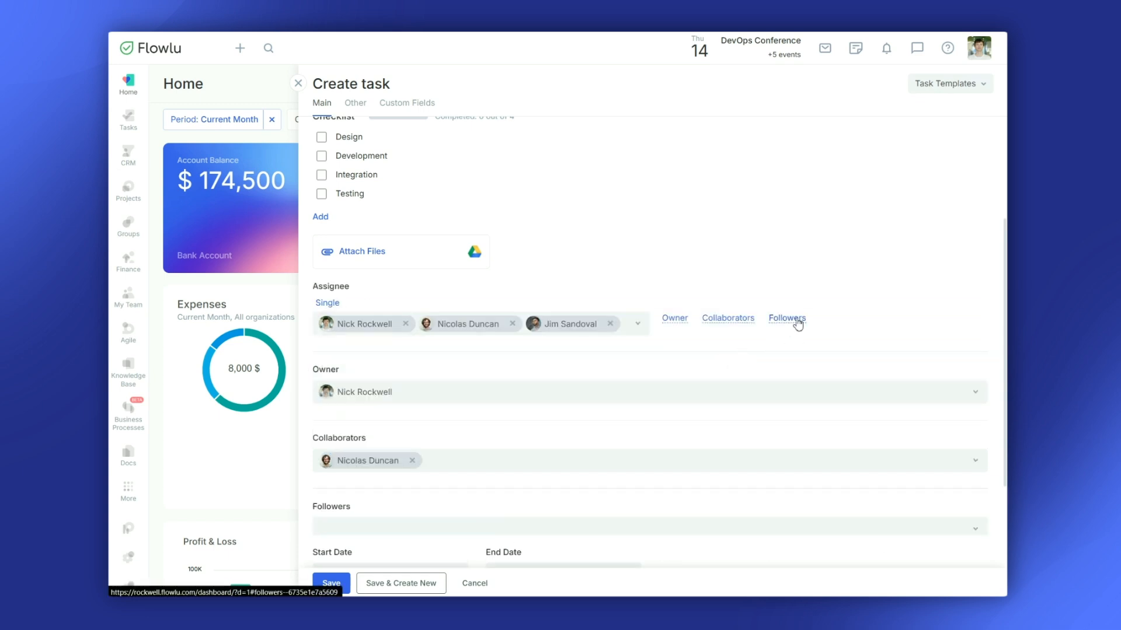
pyautogui.click(770, 362)
pyautogui.scroll(-2, 770, 365)
pyautogui.scroll(-2, 770, 364)
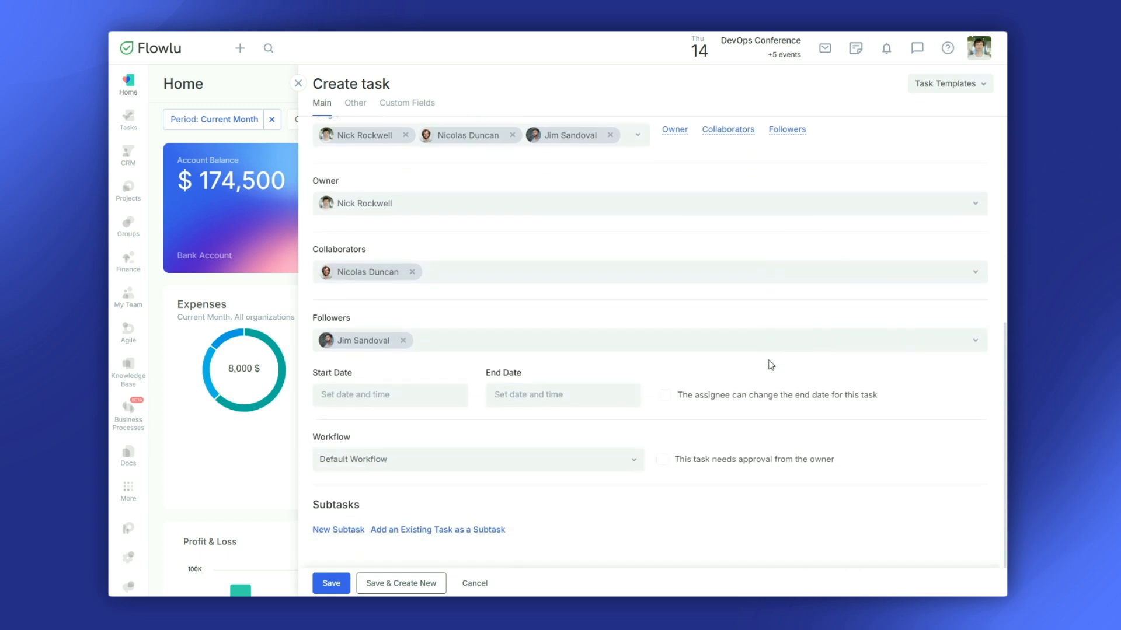
# - Set the task's dates from 11.25.2024 to 12.27.2024 and choose Improved Workflow as its workflow
pyautogui.click(443, 379)
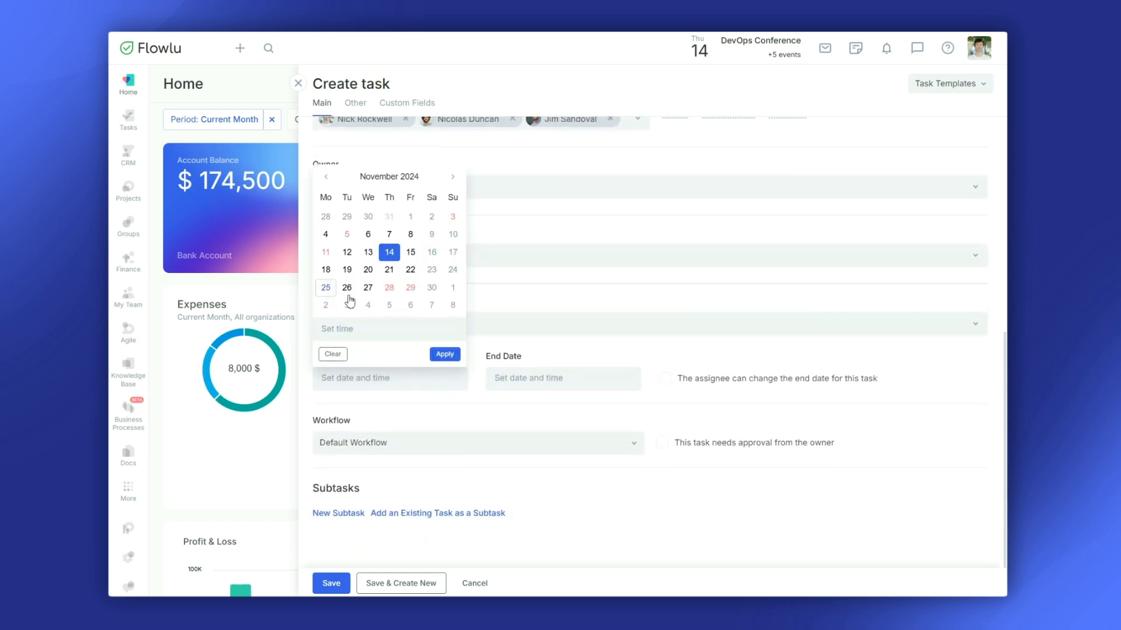
pyautogui.click(326, 287)
pyautogui.click(506, 380)
pyautogui.click(584, 287)
pyautogui.click(618, 354)
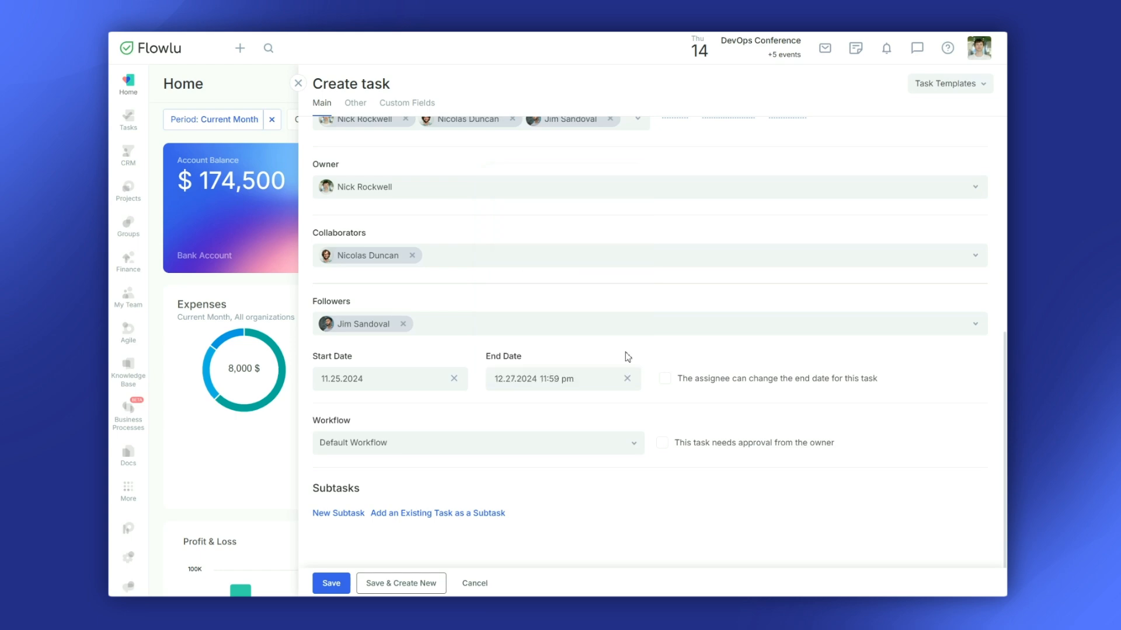
pyautogui.click(569, 451)
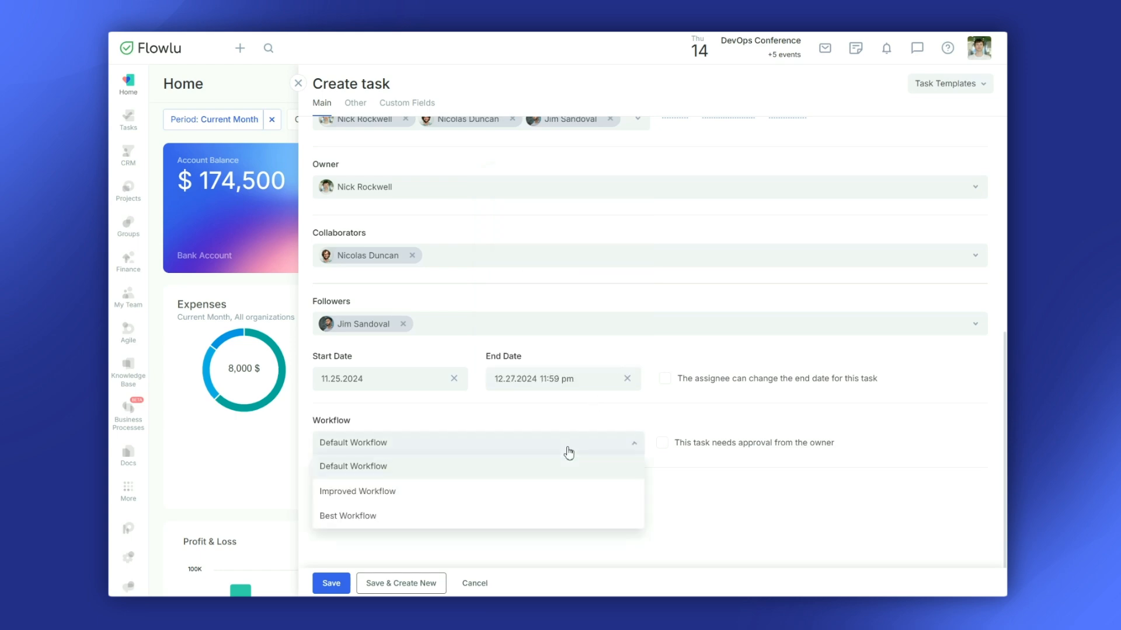
pyautogui.click(532, 490)
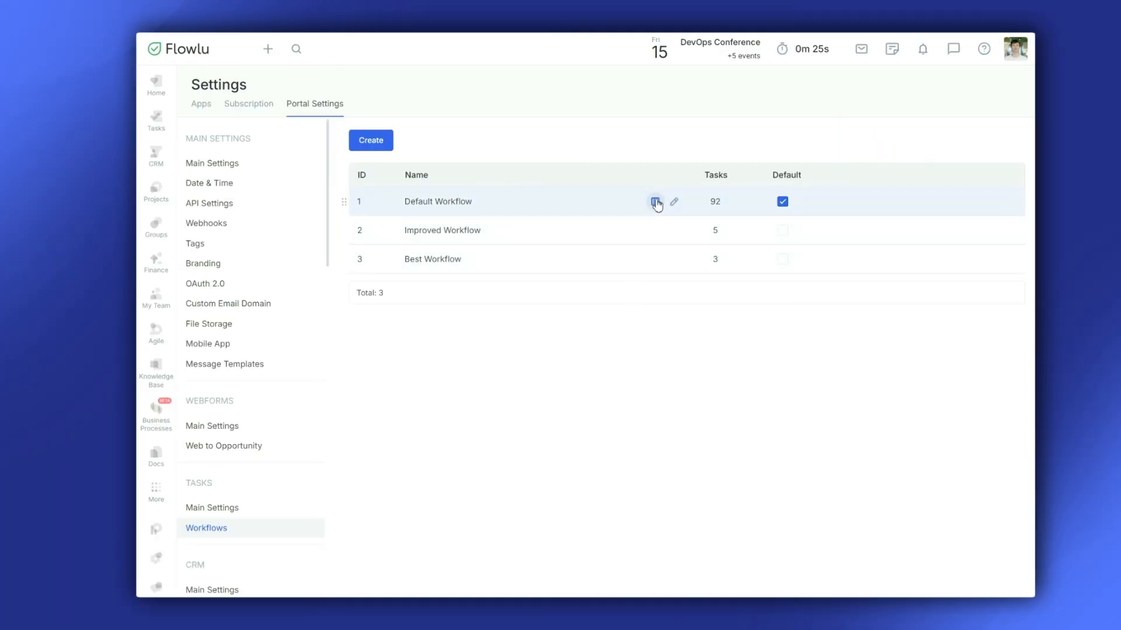
# - View the stages of the Default Workflow in the settings and the task workflow of the Web Design project template
pyautogui.click(655, 201)
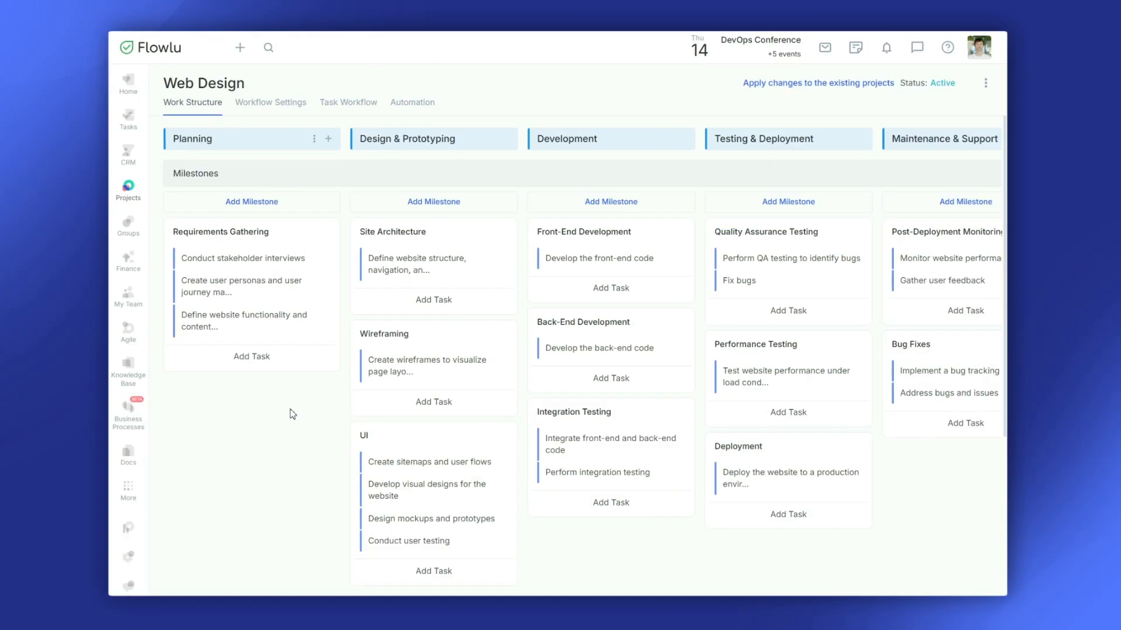
pyautogui.click(348, 112)
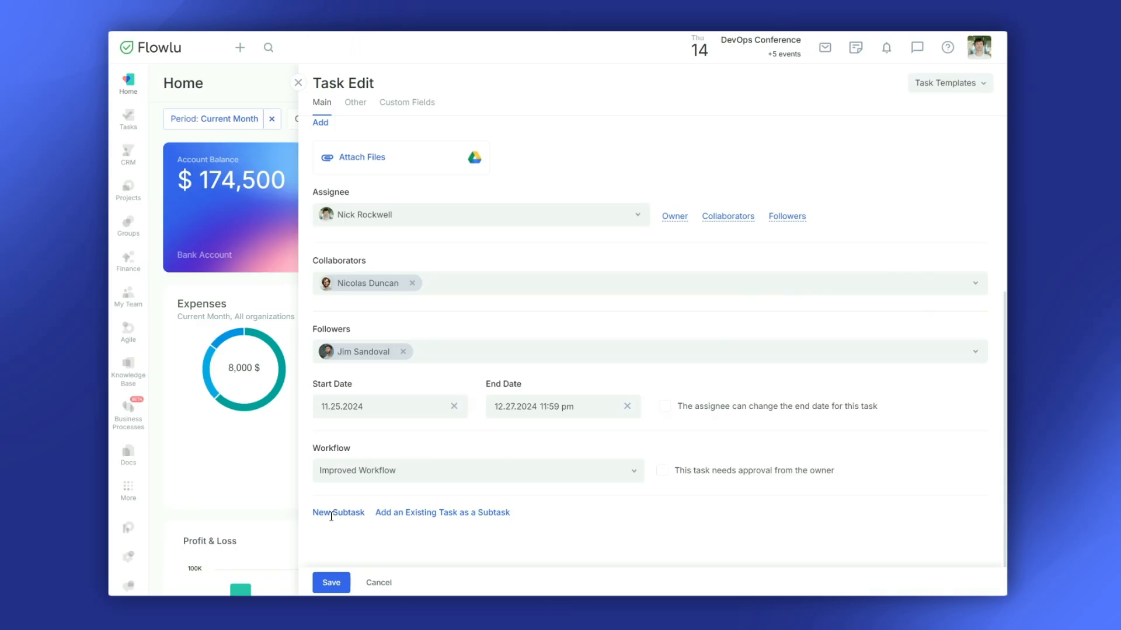
# - Add a new subtask named "Prepare Mockup" to the contact form task
pyautogui.click(331, 512)
pyautogui.write('Prepare Mockup')
pyautogui.press('Return')
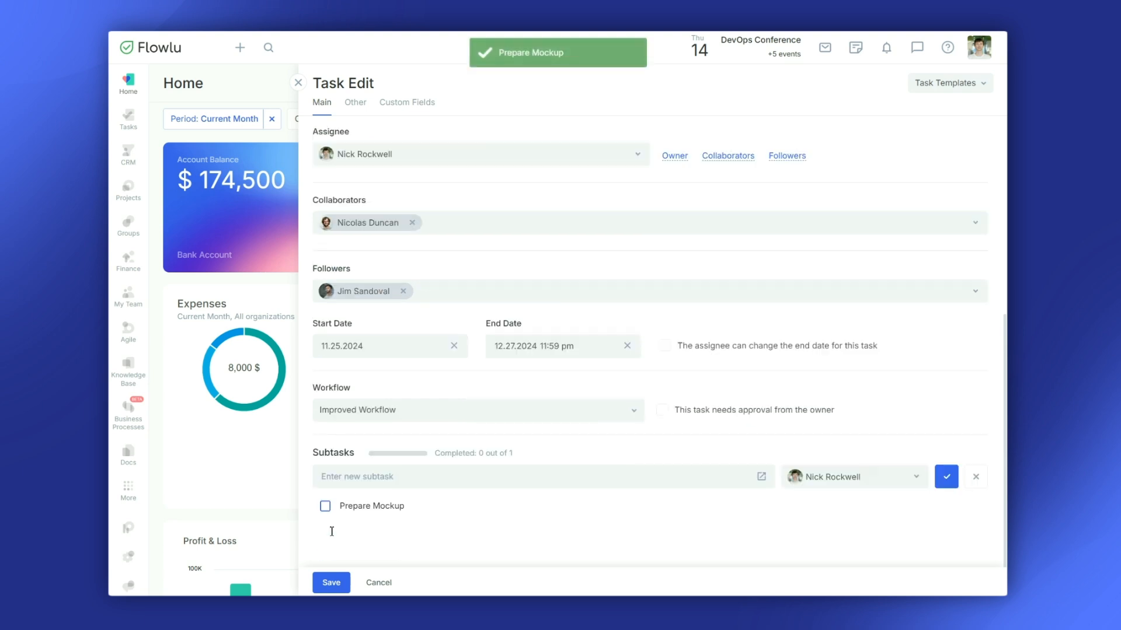
# - Add one teammate as collaborator and another as follower to the Prepare Mockup subtask, and return to the parent task
pyautogui.click(364, 508)
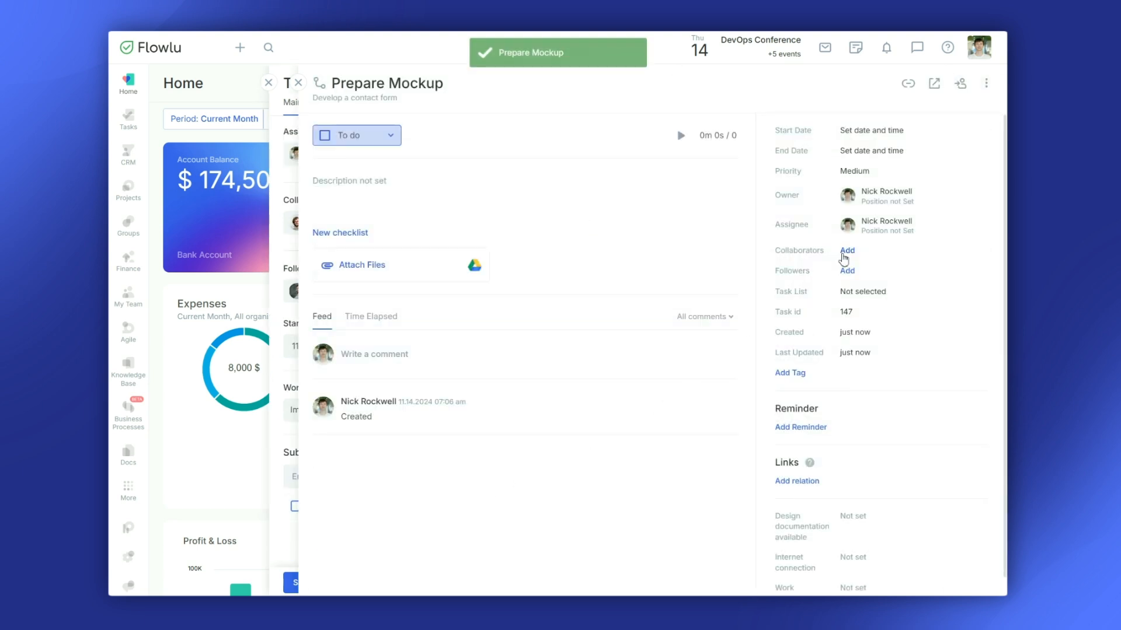
pyautogui.click(846, 251)
pyautogui.click(862, 281)
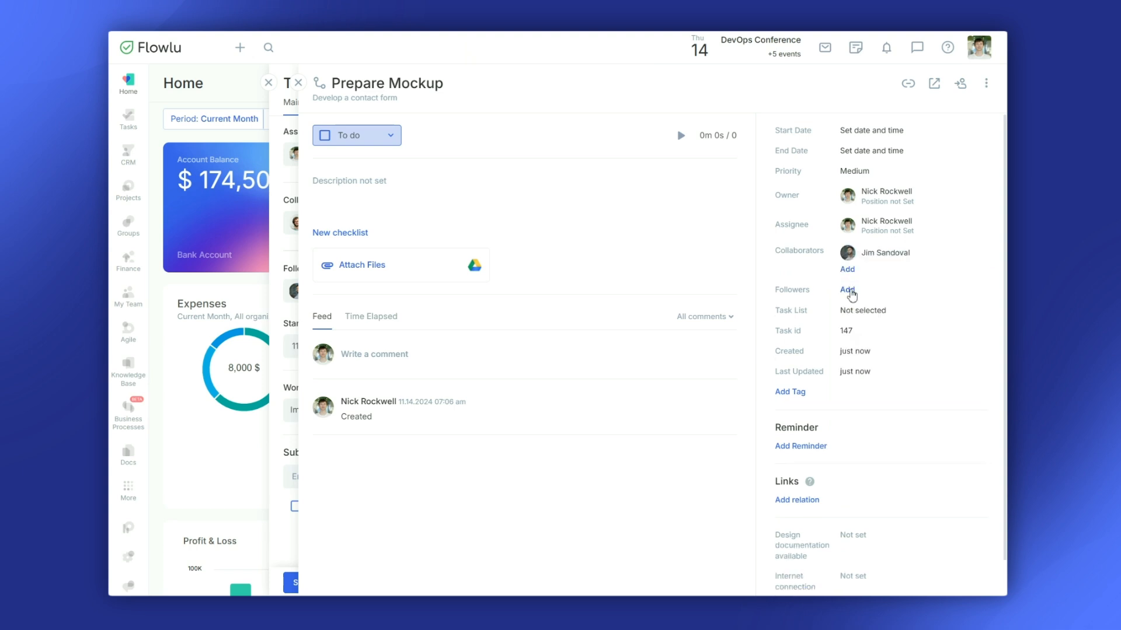
pyautogui.click(846, 290)
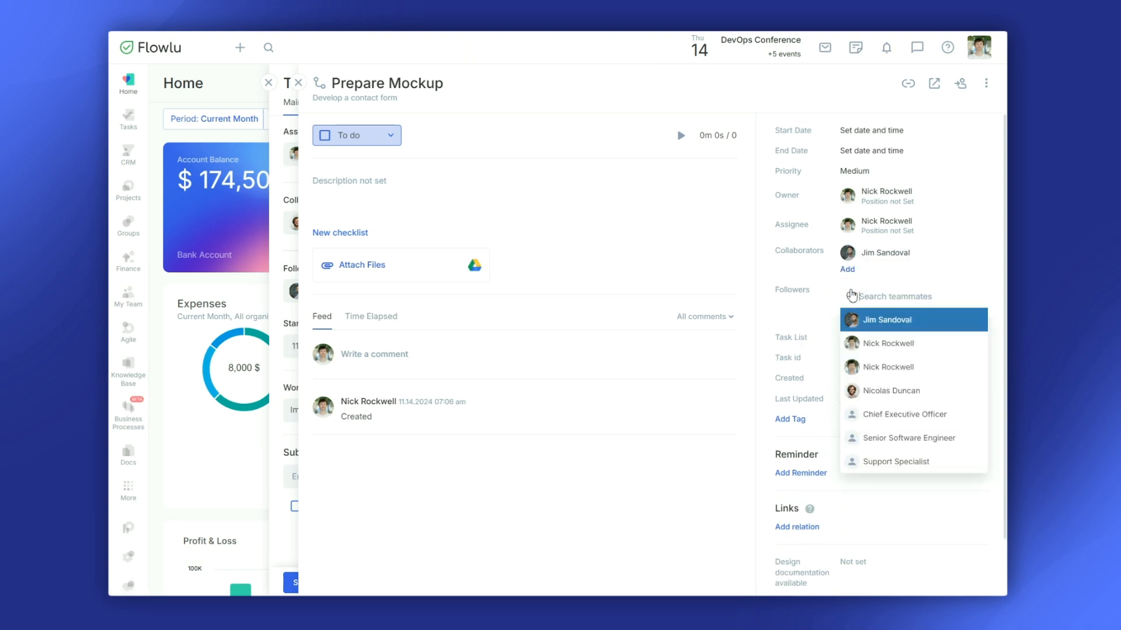
pyautogui.click(894, 391)
pyautogui.press('Escape')
pyautogui.click(976, 478)
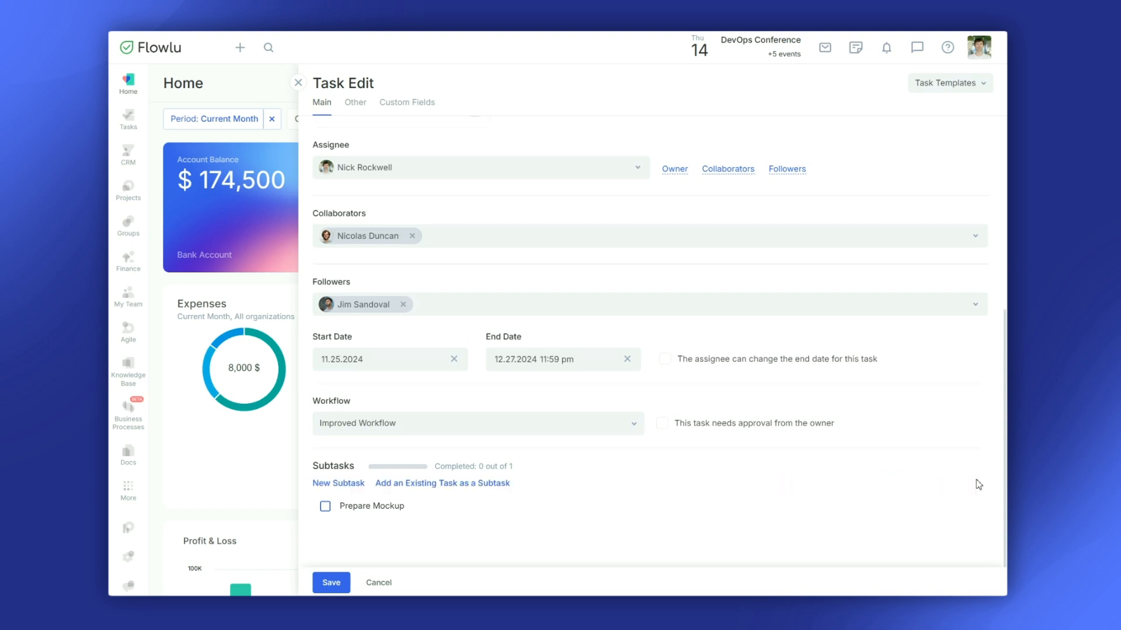
# - Attach an existing task from the task list as another subtask of the contact form task
pyautogui.click(450, 487)
pyautogui.scroll(-3, 430, 443)
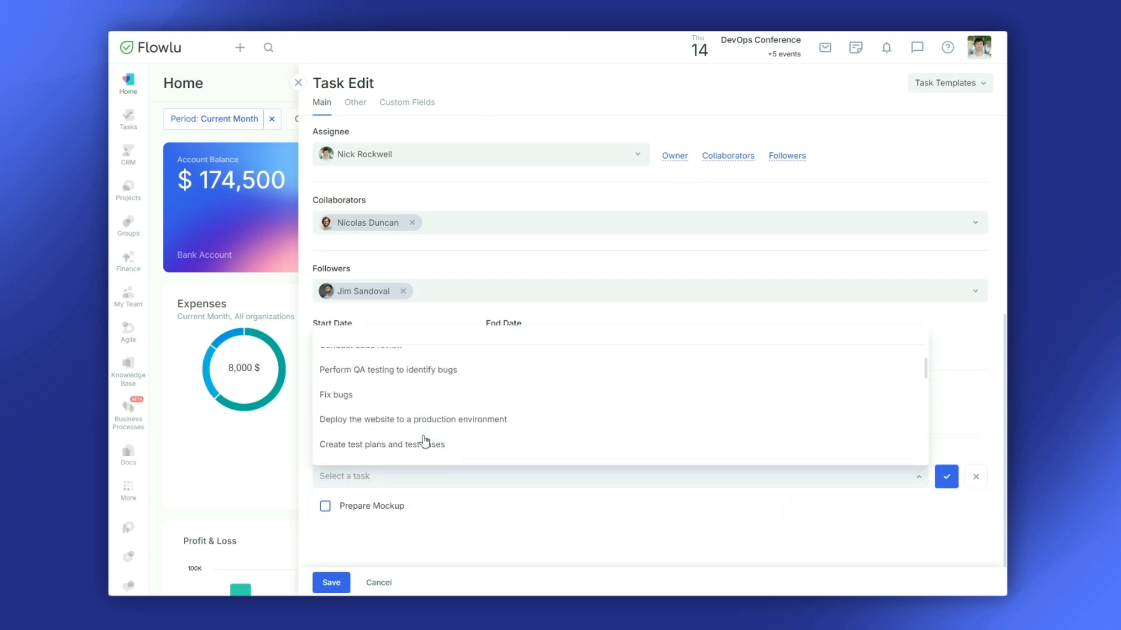
pyautogui.scroll(-1, 429, 437)
pyautogui.click(426, 431)
pyautogui.click(947, 476)
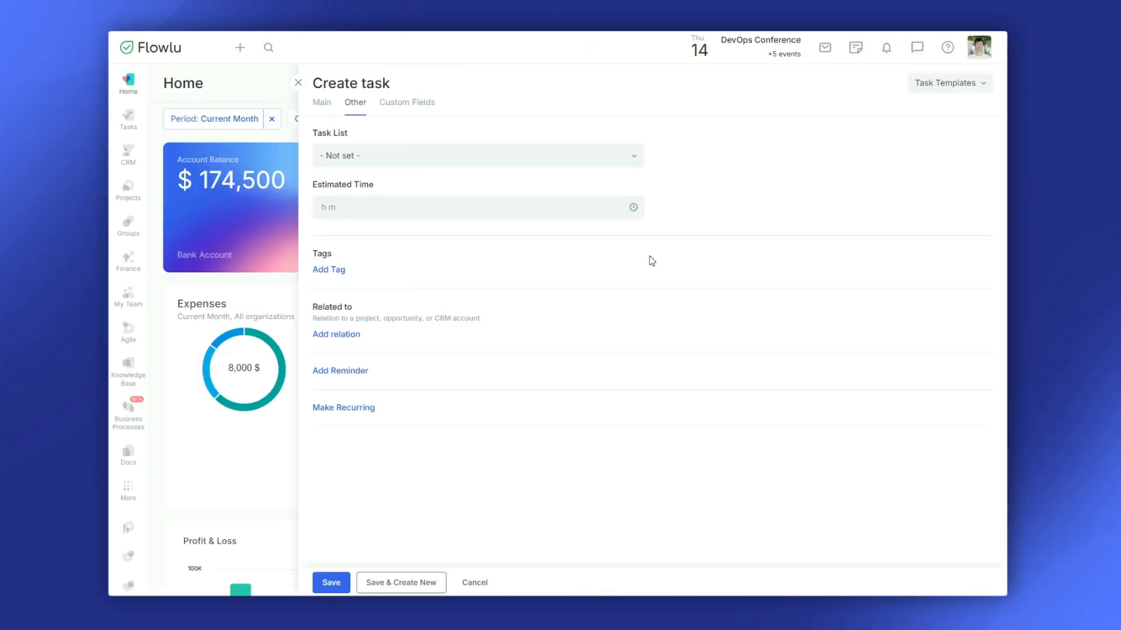
# - Assign the task to the UI & UX Design task list and set its estimated time to 30h
pyautogui.click(586, 155)
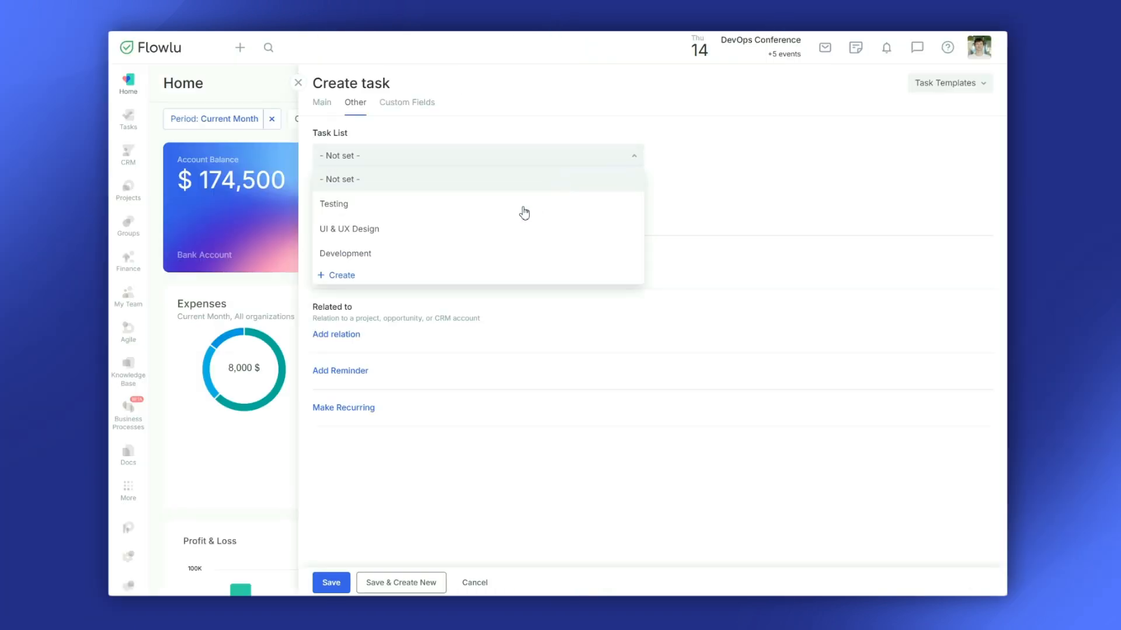
pyautogui.click(492, 233)
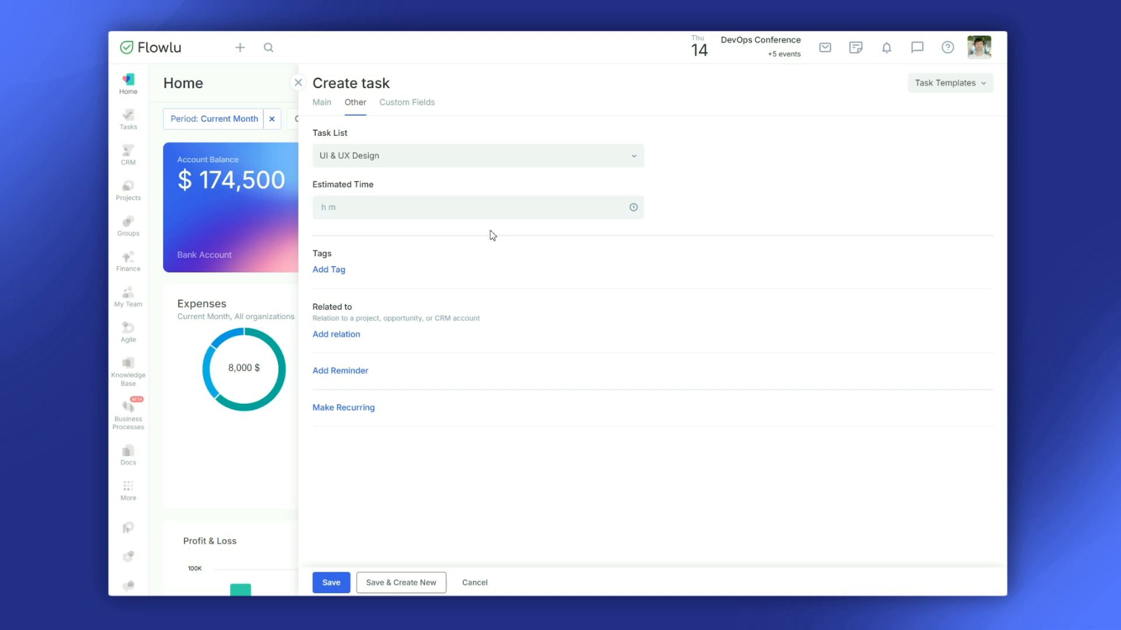
pyautogui.click(490, 214)
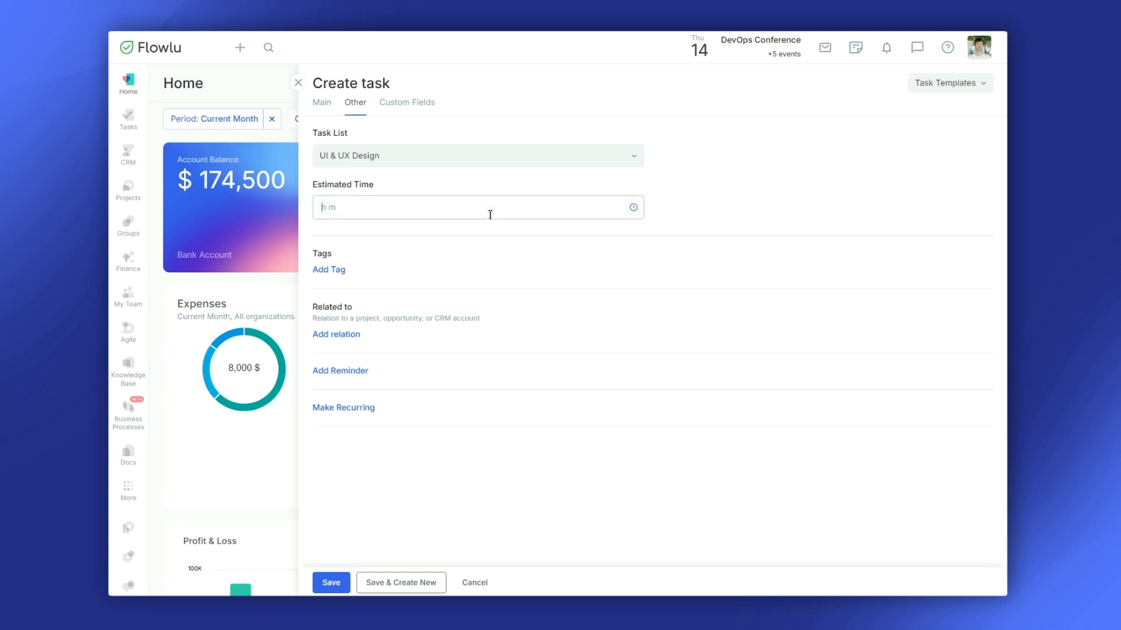
pyautogui.click(492, 262)
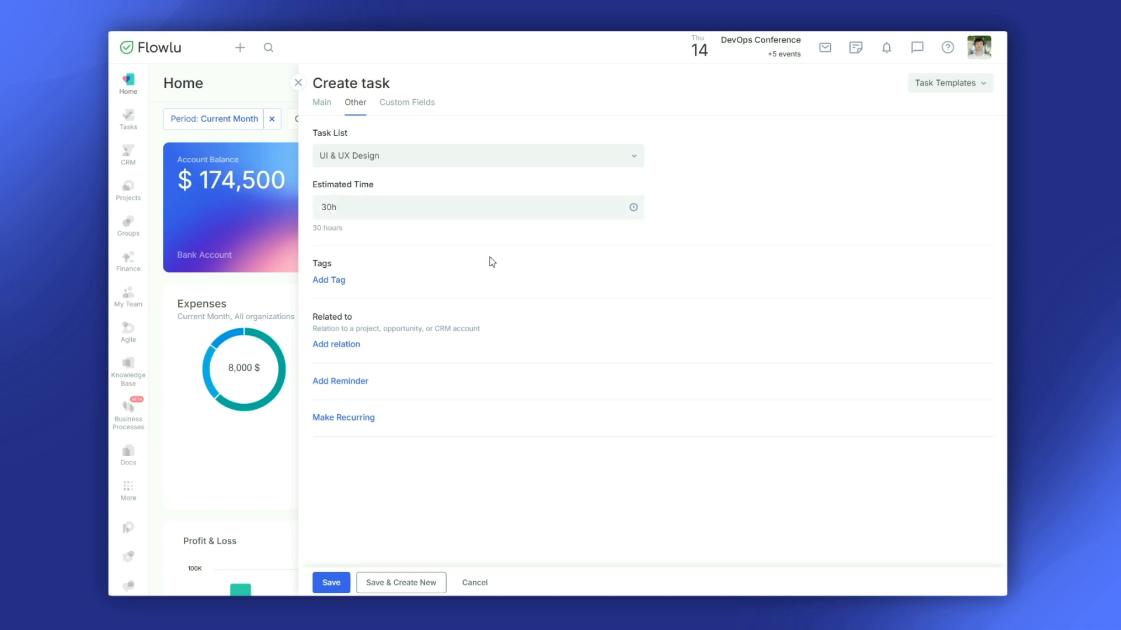
# - Tag the contact form task as "design" and relate it to the Bridge to Learning CRM account
pyautogui.click(341, 281)
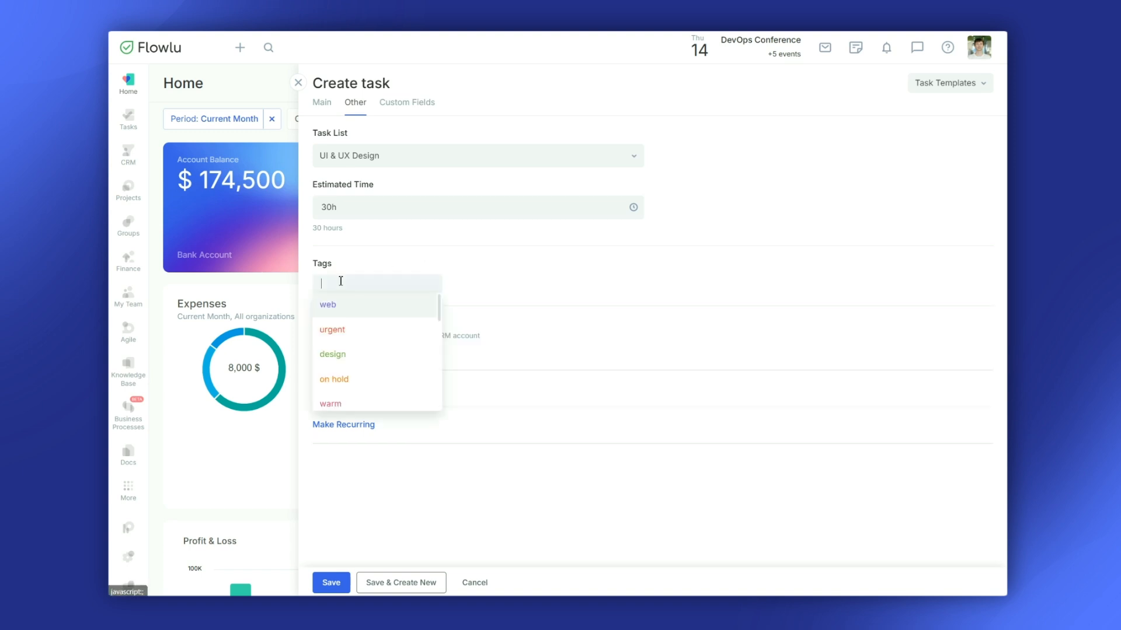
pyautogui.click(336, 358)
pyautogui.click(335, 373)
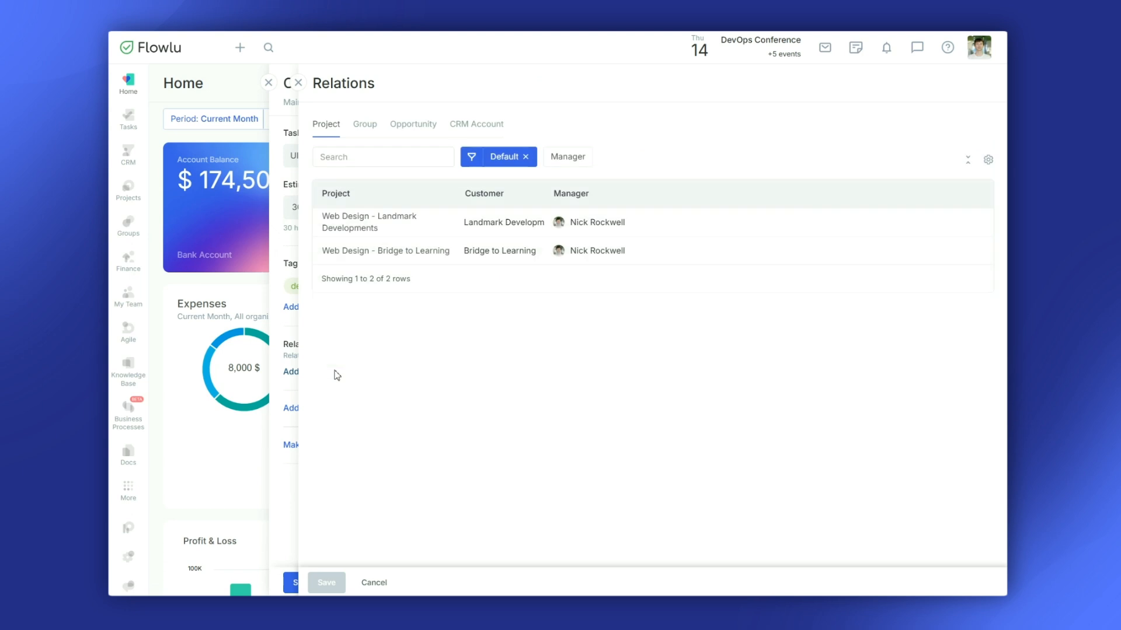
pyautogui.click(365, 128)
pyautogui.click(402, 129)
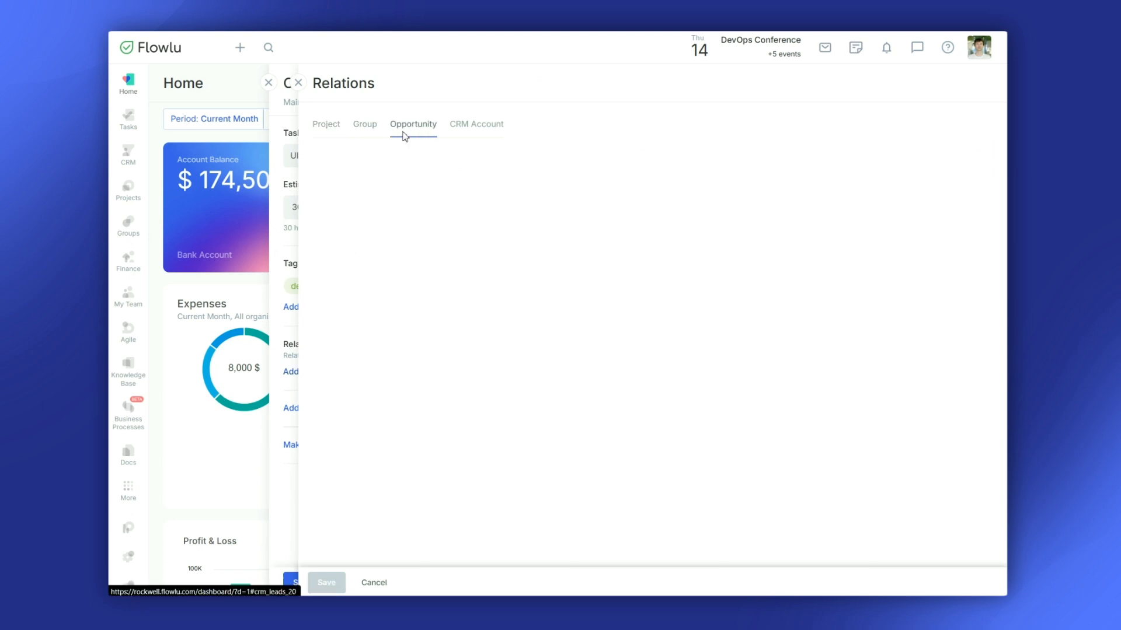
pyautogui.click(464, 125)
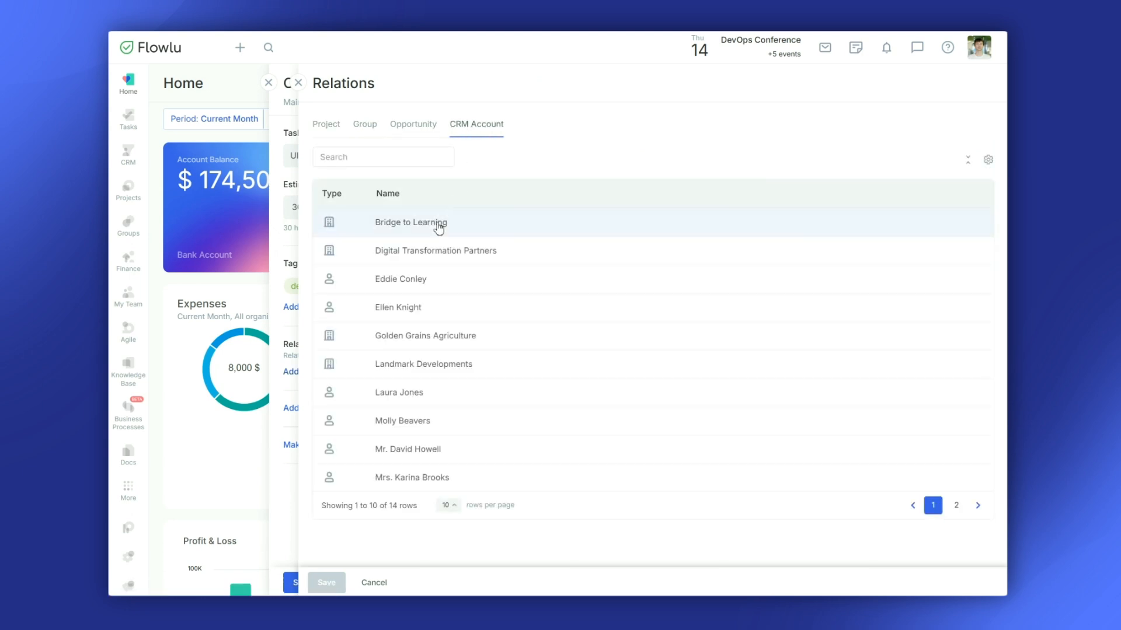
pyautogui.click(438, 225)
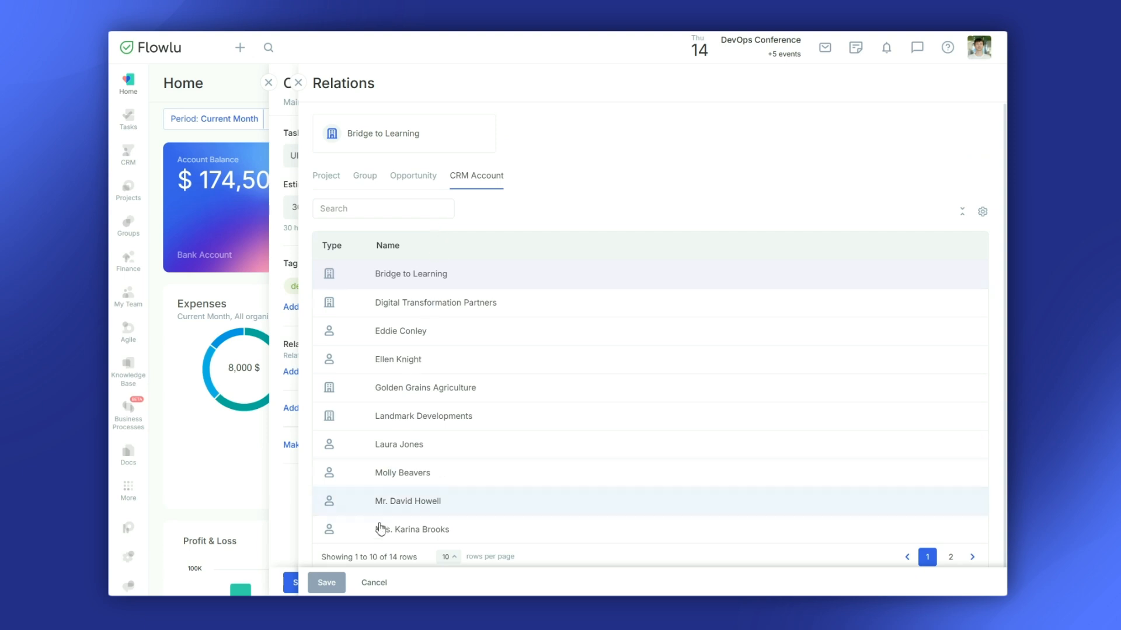
pyautogui.click(328, 583)
# - Add a task reminder based on the end date, set to 1 day, for the assignee
pyautogui.click(339, 456)
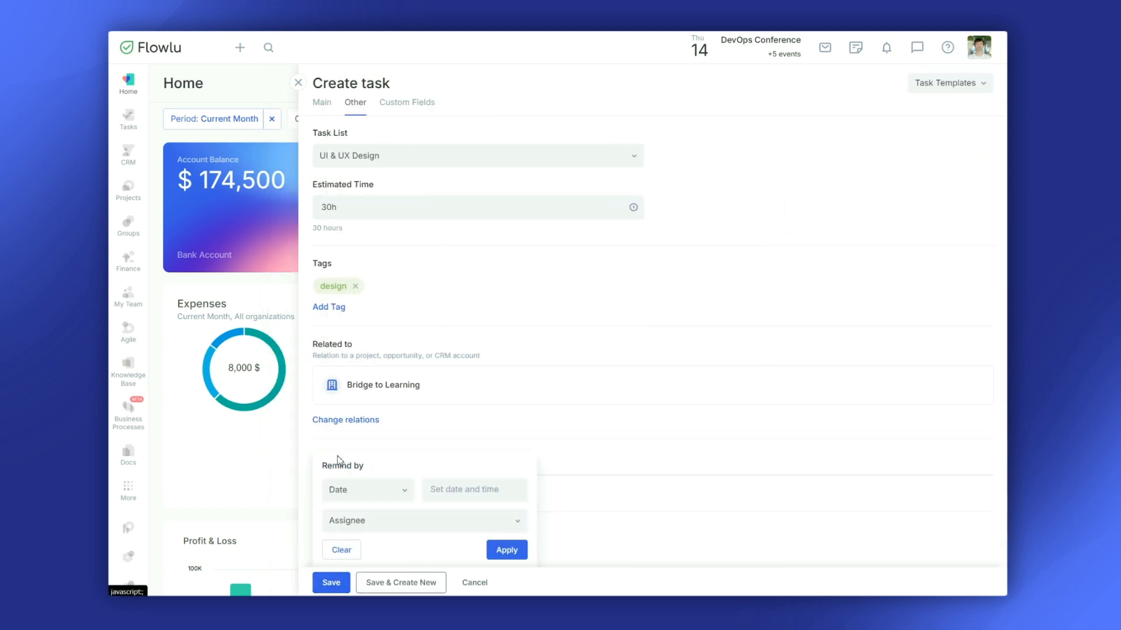
pyautogui.click(371, 494)
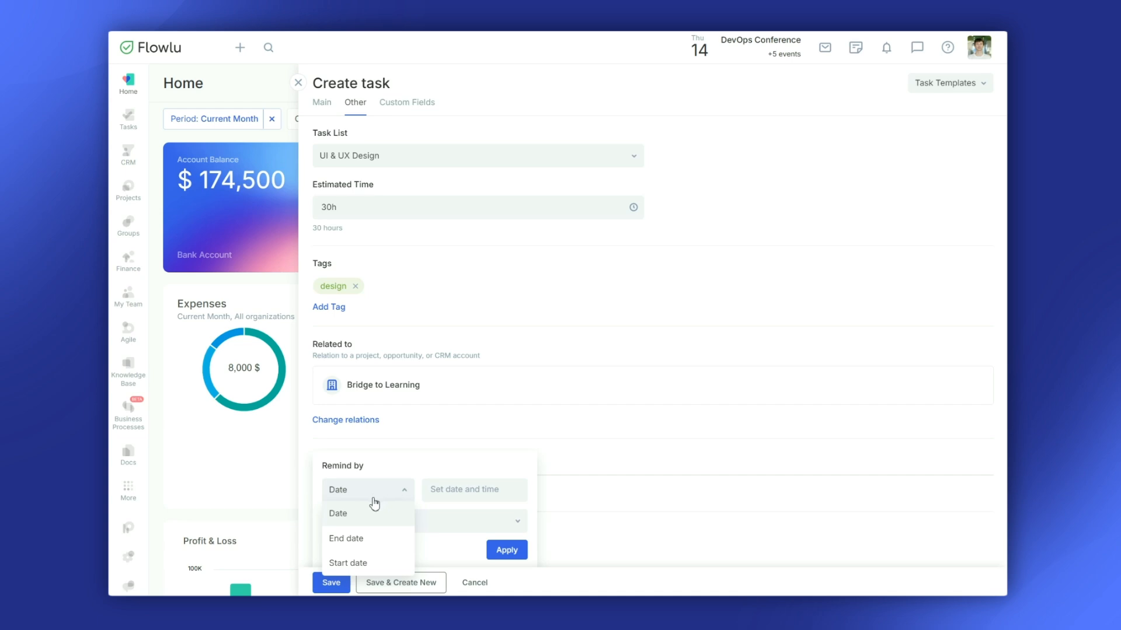
pyautogui.click(372, 535)
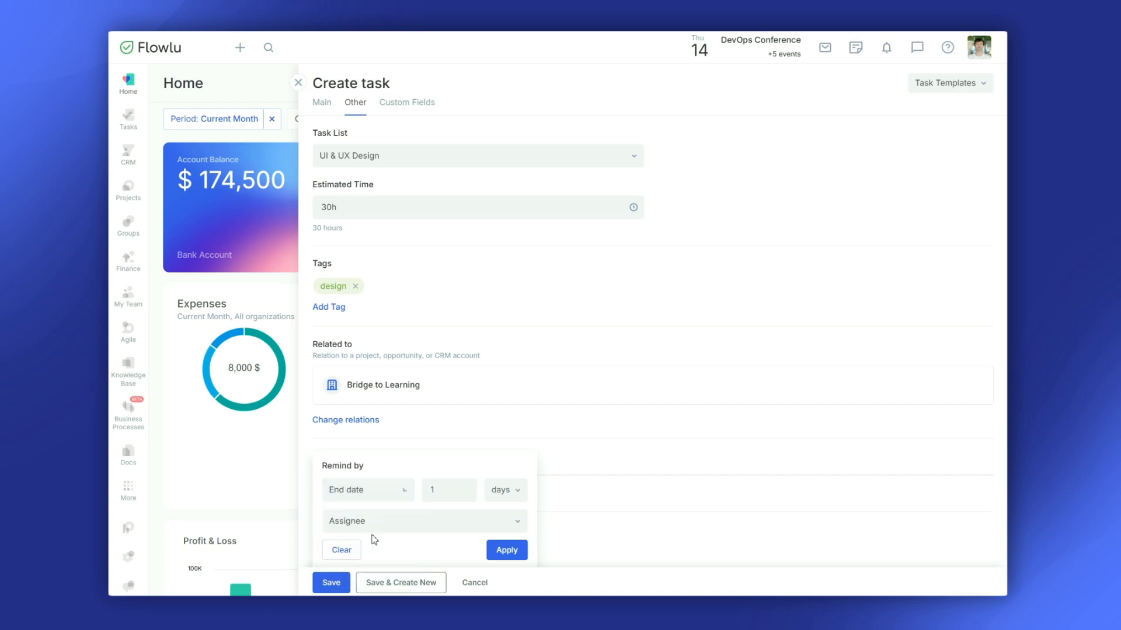
pyautogui.click(507, 549)
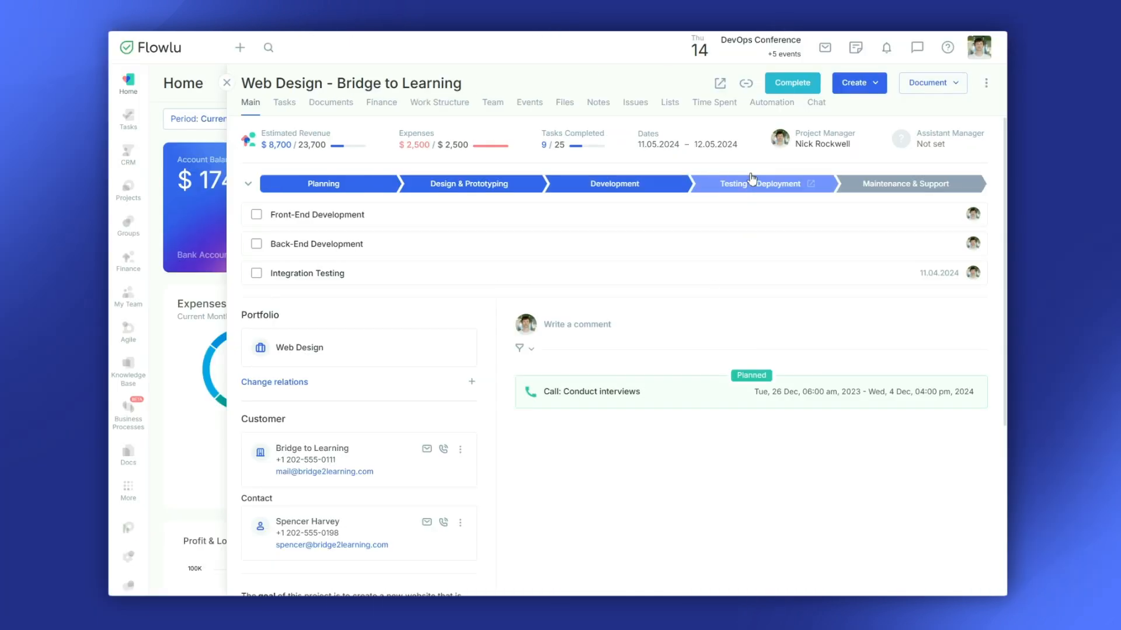
# - Set up a task automation rule for the project's Design & Prototyping stage with a Start date condition, entering 3 as the value
pyautogui.click(771, 103)
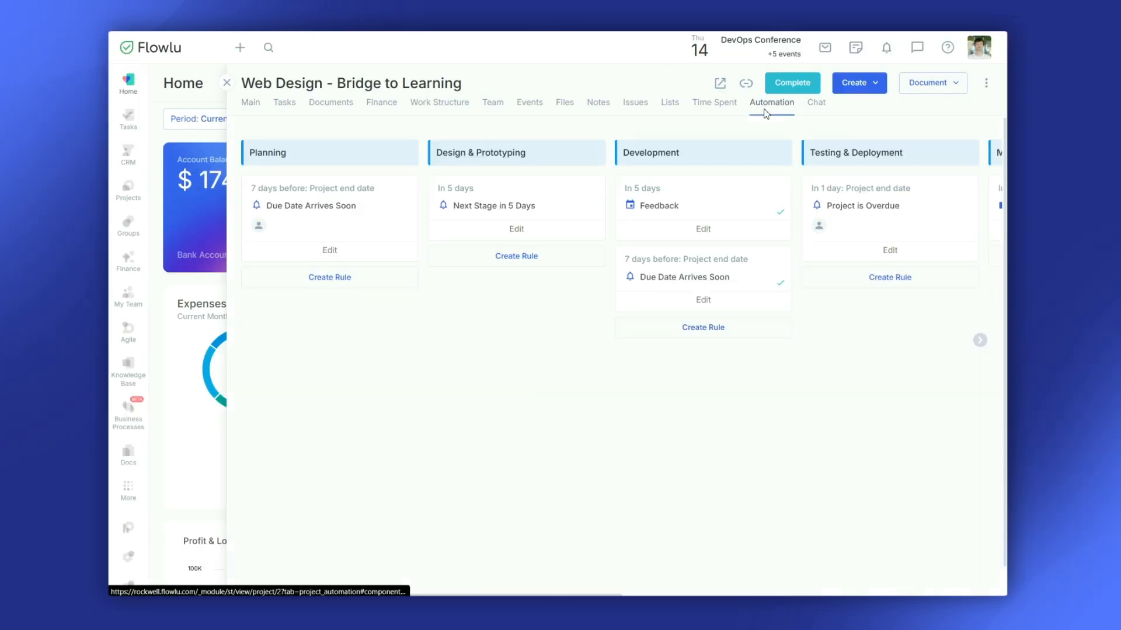
pyautogui.click(511, 258)
pyautogui.click(483, 432)
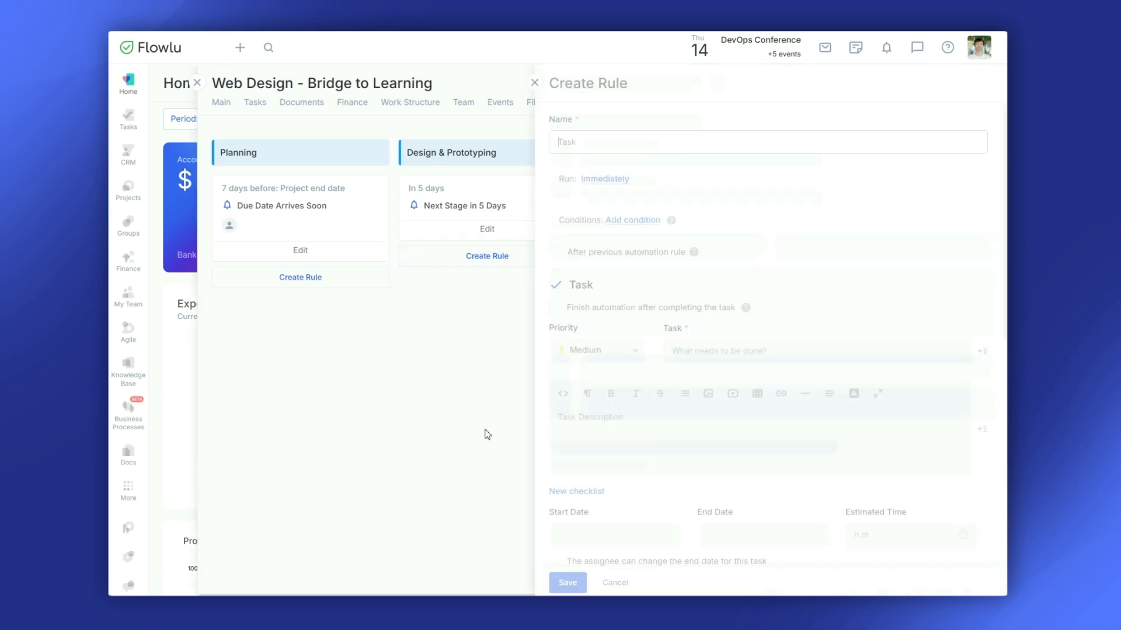
pyautogui.click(622, 220)
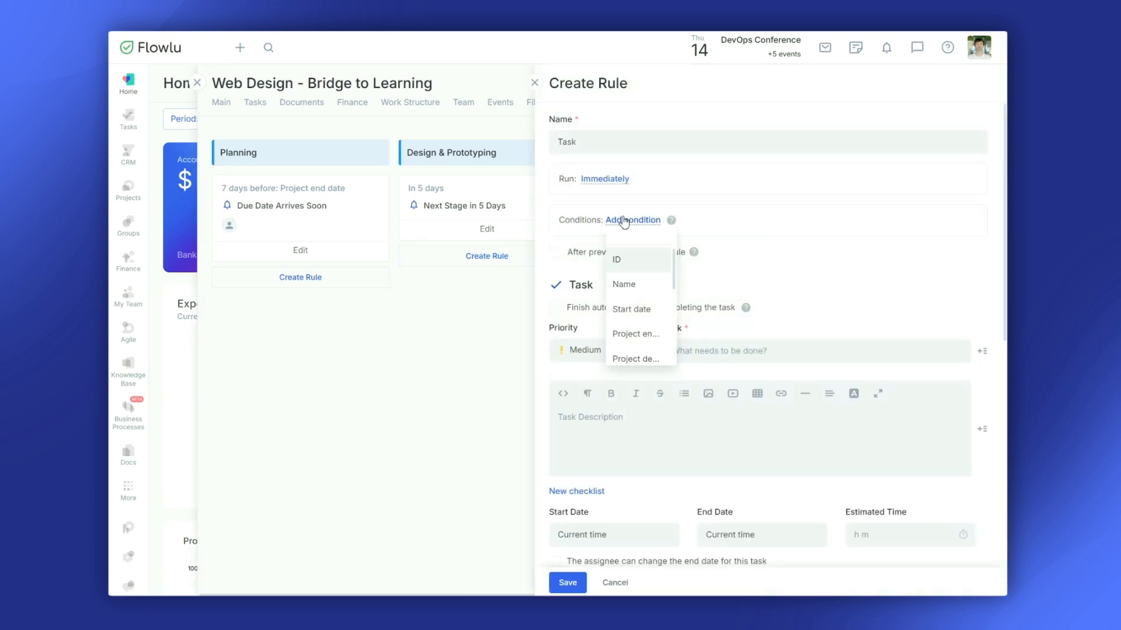
pyautogui.click(626, 306)
pyautogui.click(578, 310)
pyautogui.write('3')
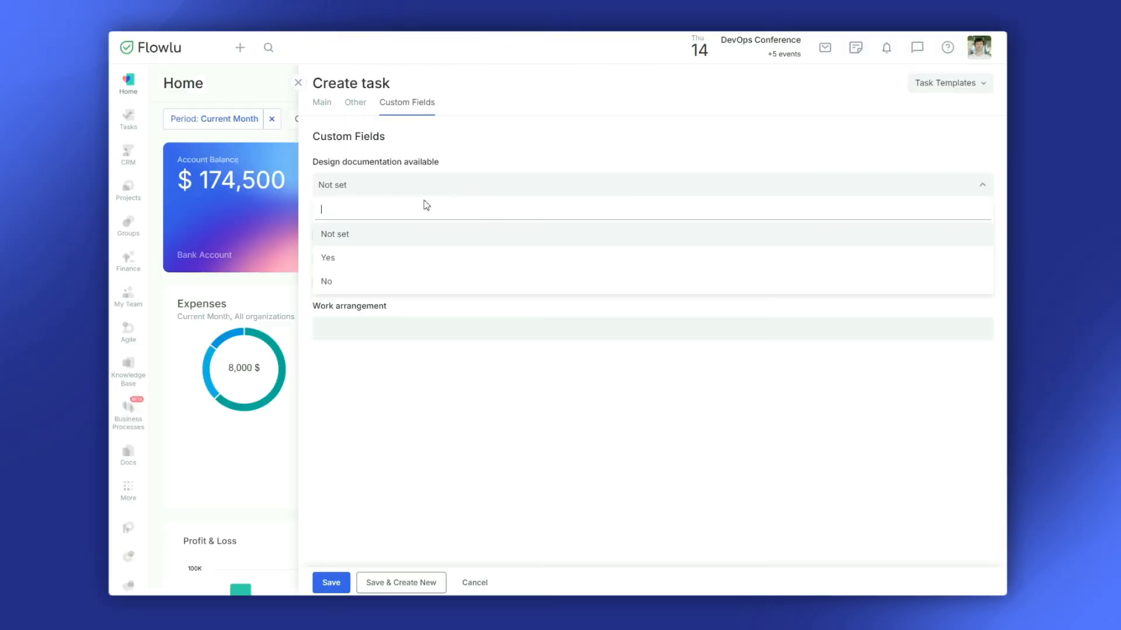
# - Set the task's custom fields to design documentation Yes, internet connection Stable and work arrangement "Remote", and save the task
pyautogui.click(363, 260)
pyautogui.click(319, 236)
pyautogui.click(357, 327)
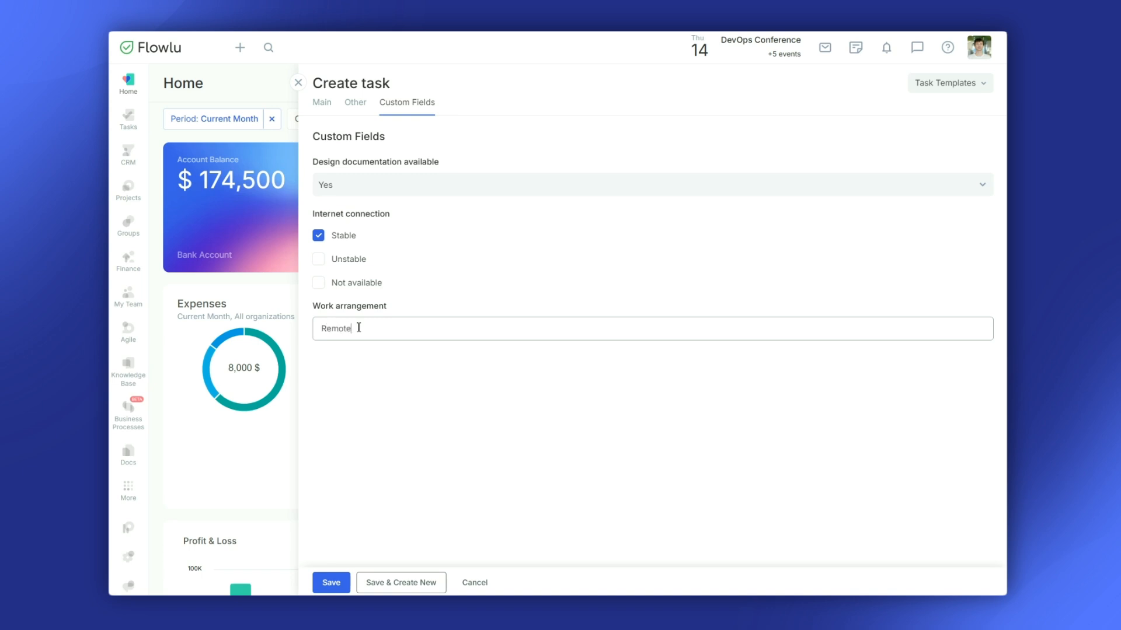
pyautogui.click(331, 583)
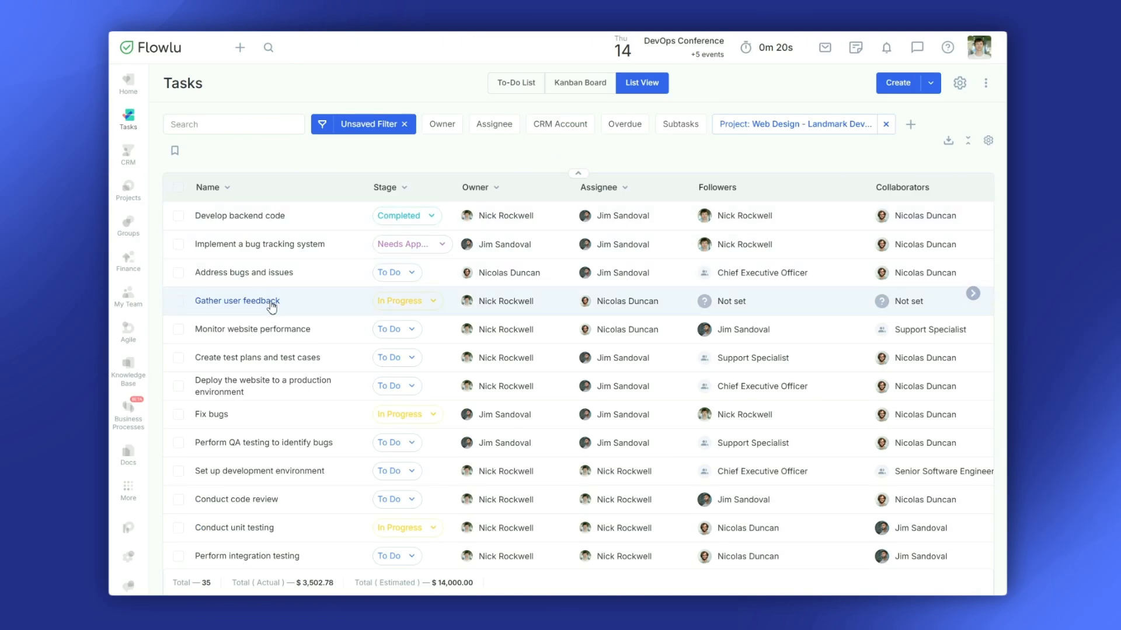
# - Request a response from the assignee of the Gather user feedback task with the message "Get me up to speed"
pyautogui.click(268, 301)
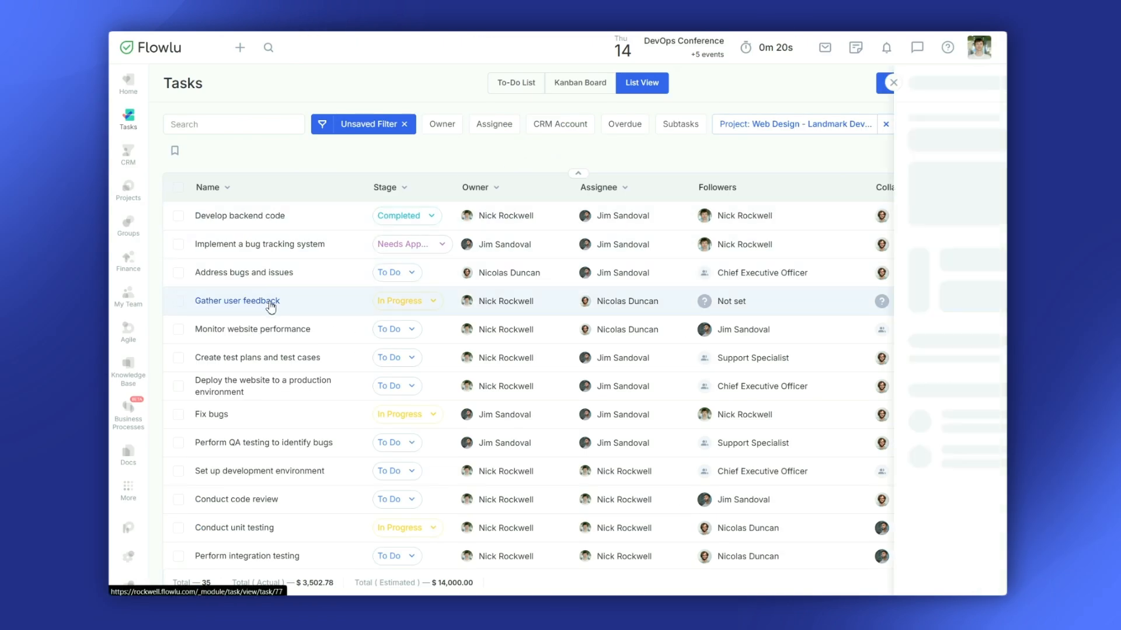
pyautogui.click(395, 388)
pyautogui.click(425, 392)
pyautogui.click(372, 445)
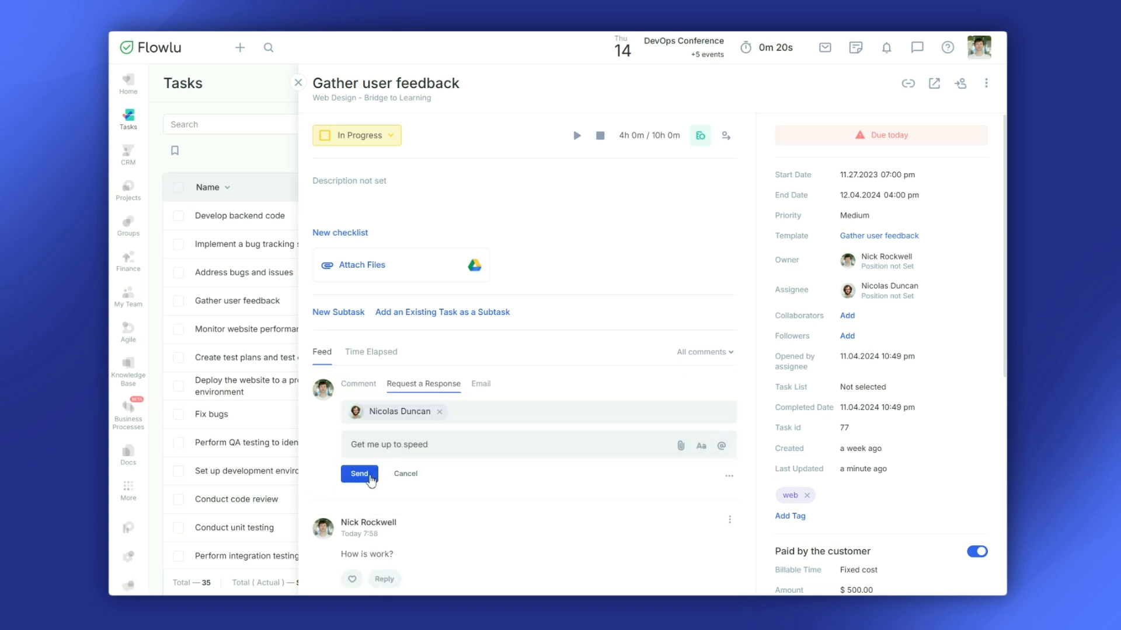
pyautogui.click(359, 474)
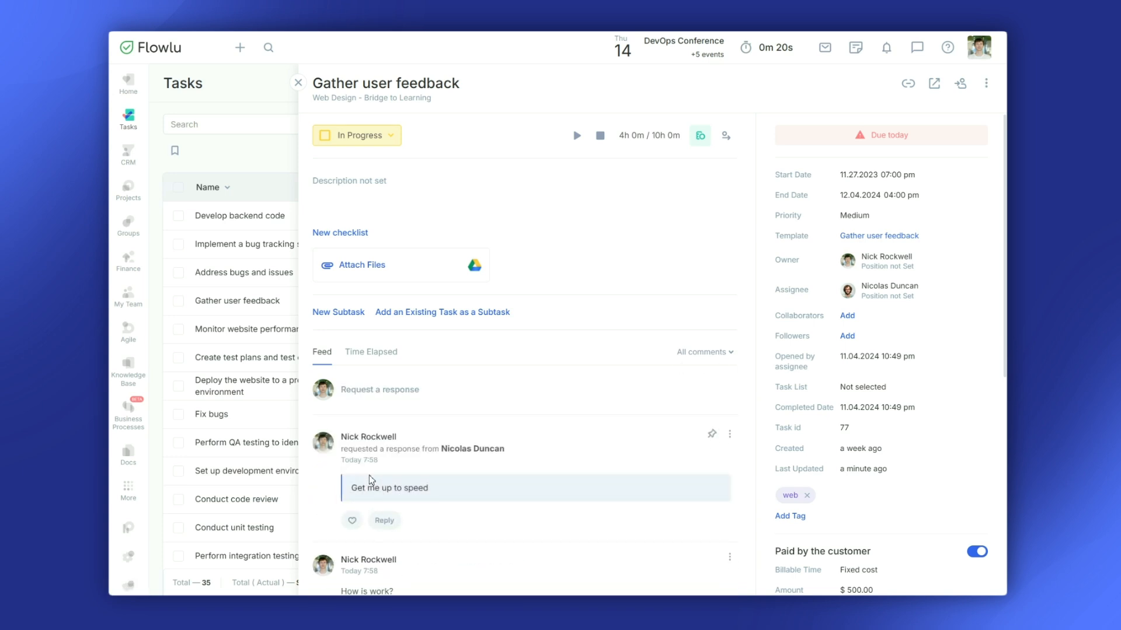
# - Set the Gather user feedback task's priority to High and add a teammate as collaborator
pyautogui.click(854, 217)
pyautogui.click(858, 238)
pyautogui.click(847, 315)
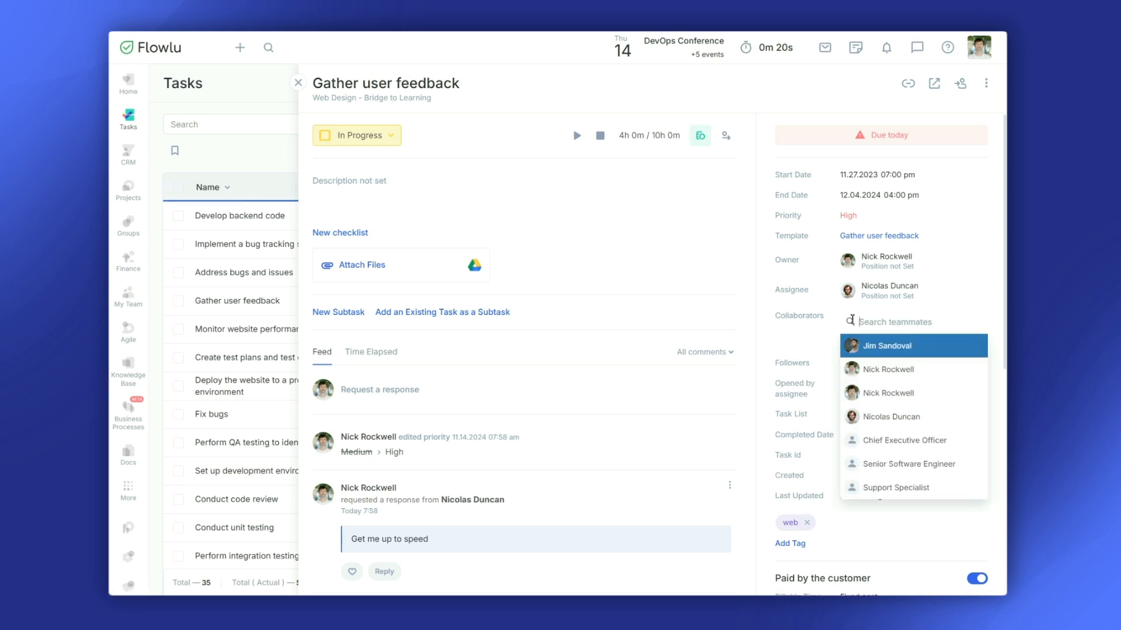
pyautogui.click(870, 349)
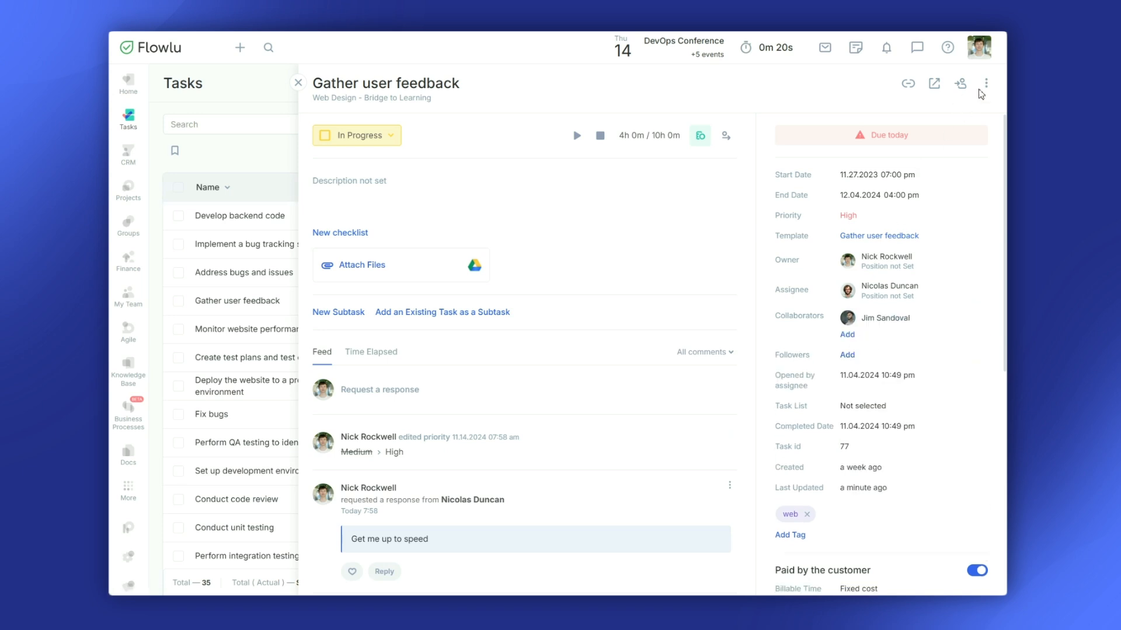
# - Copy the link to the Gather user feedback task and open its Delegate option
pyautogui.click(985, 85)
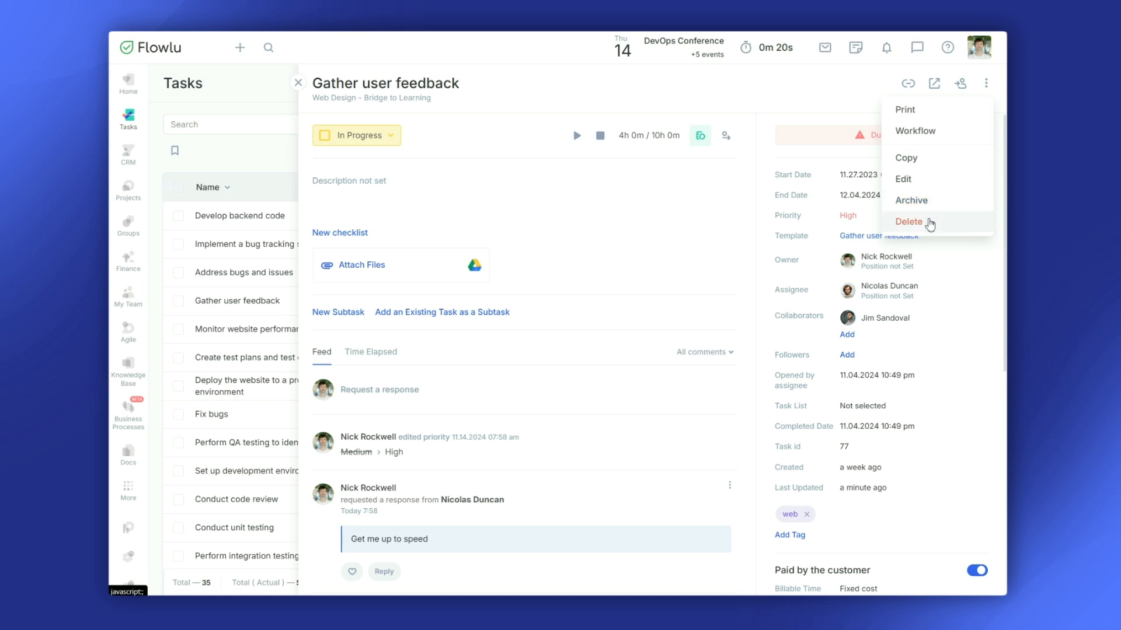
pyautogui.click(909, 85)
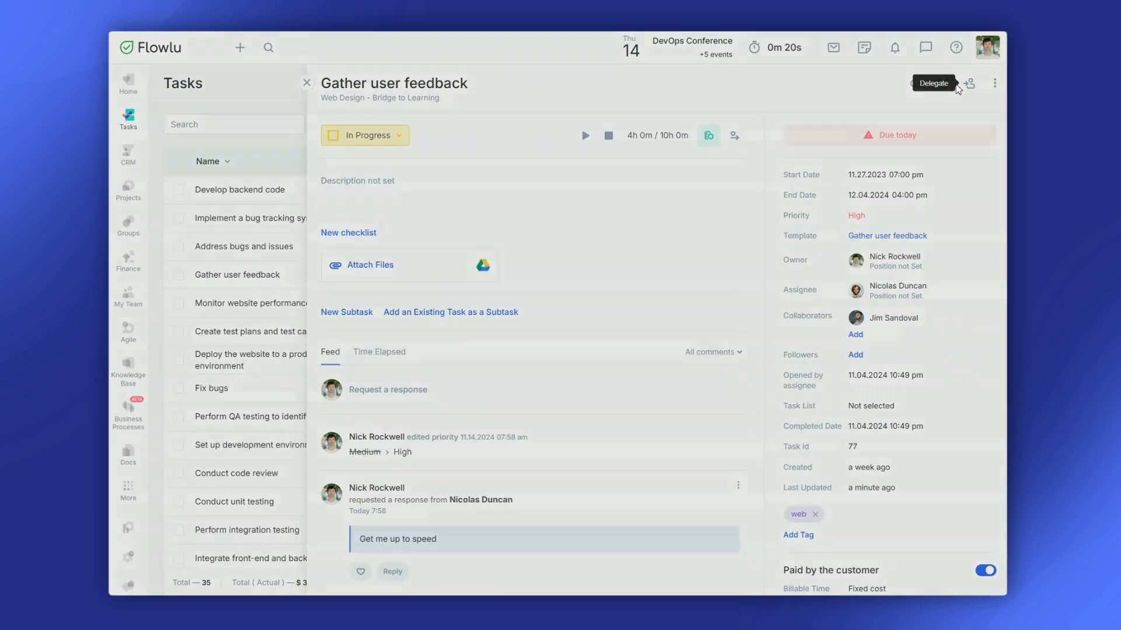
pyautogui.click(956, 84)
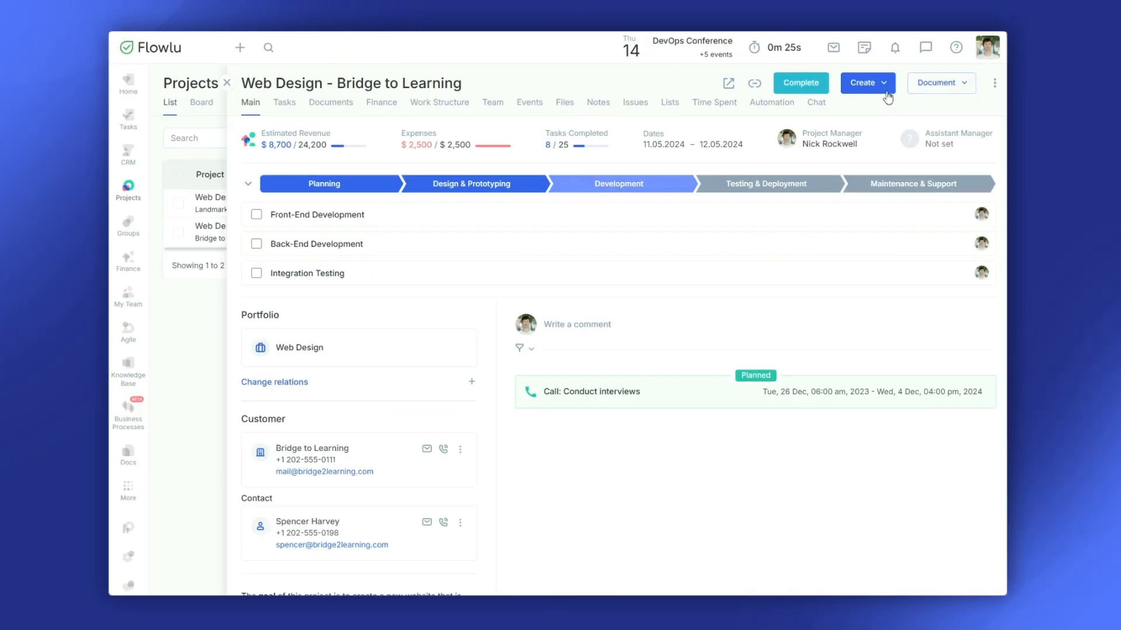
# - Start a new task from the Web Design - Bridge to Learning project and set its employee rate to 30
pyautogui.click(862, 82)
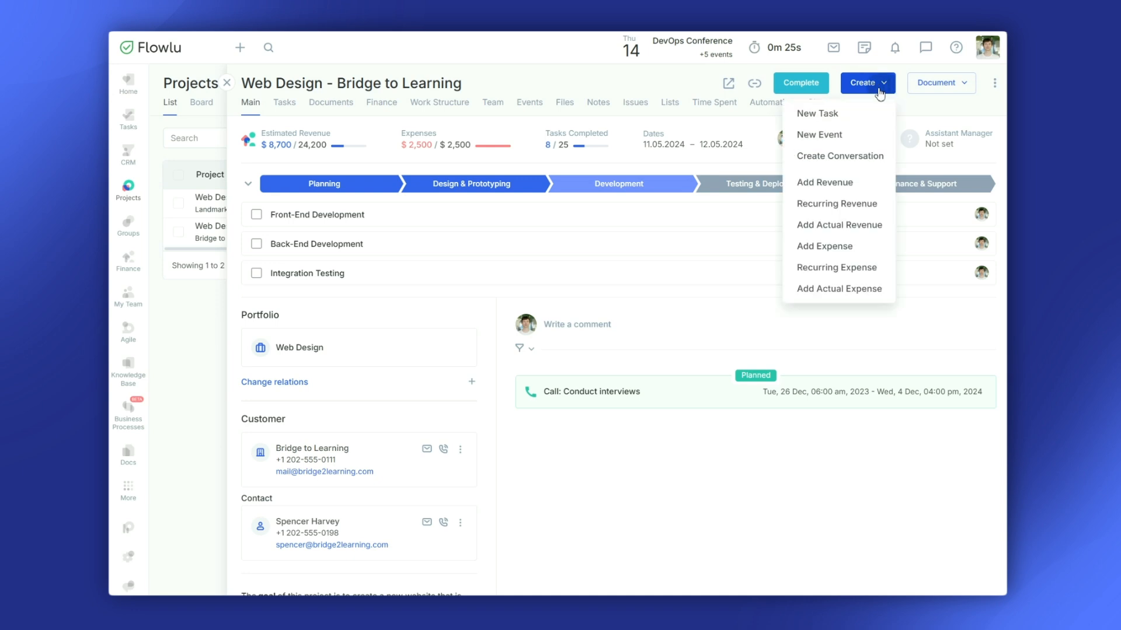
pyautogui.click(841, 115)
pyautogui.click(365, 108)
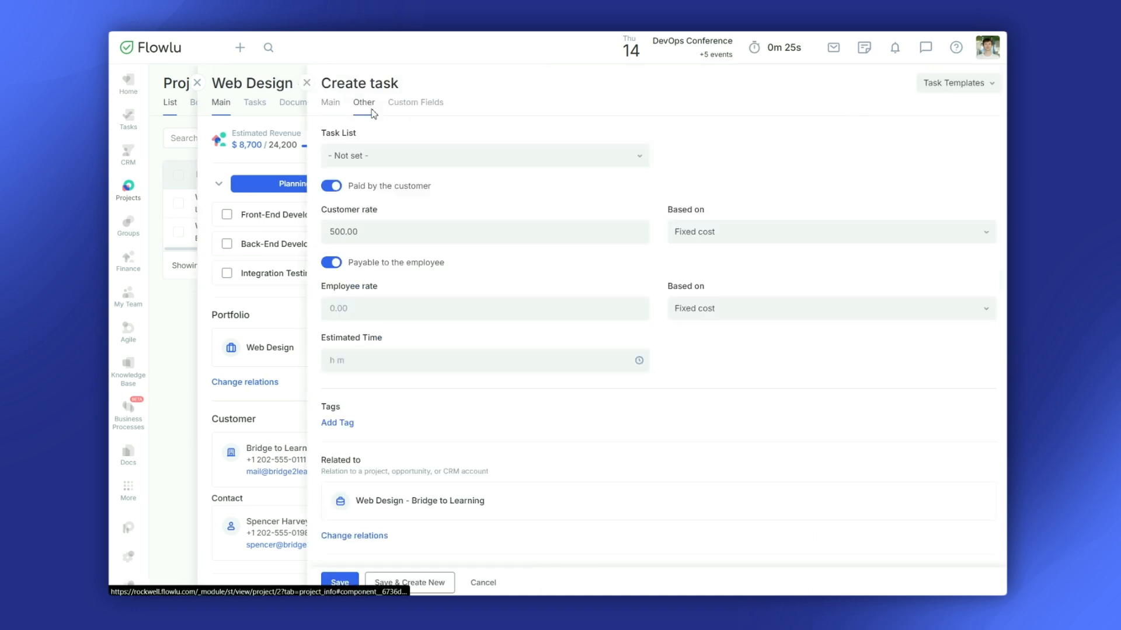
pyautogui.click(375, 234)
pyautogui.click(347, 310)
pyautogui.write('30')
pyautogui.click(431, 334)
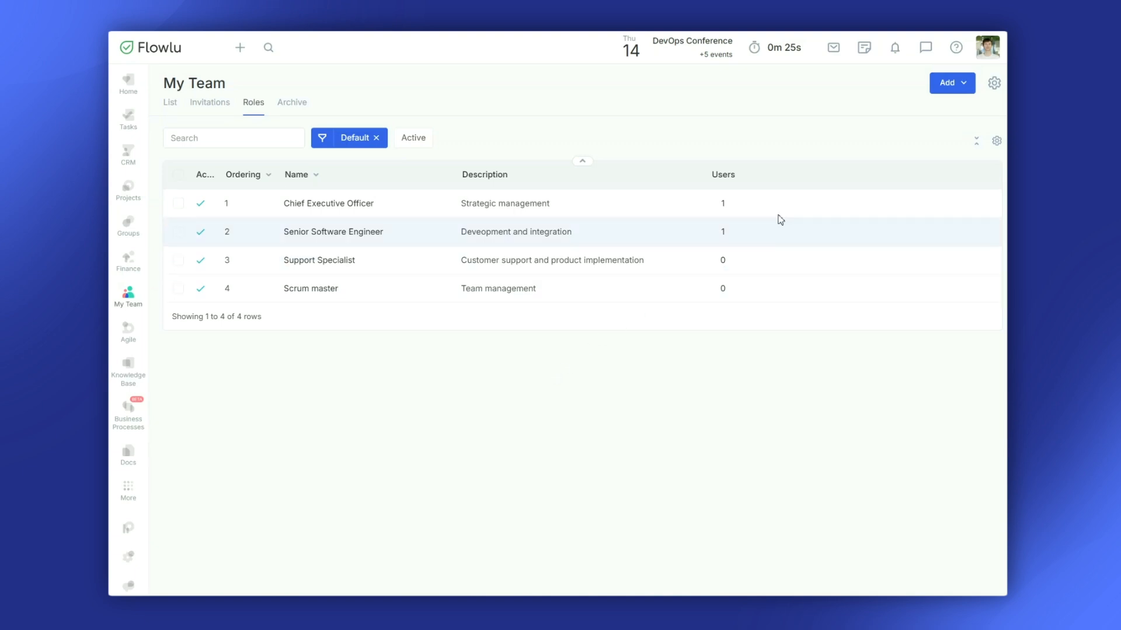
# - Start a new team role named "HR Head" with the description "Human resources department"
pyautogui.click(934, 92)
pyautogui.click(910, 135)
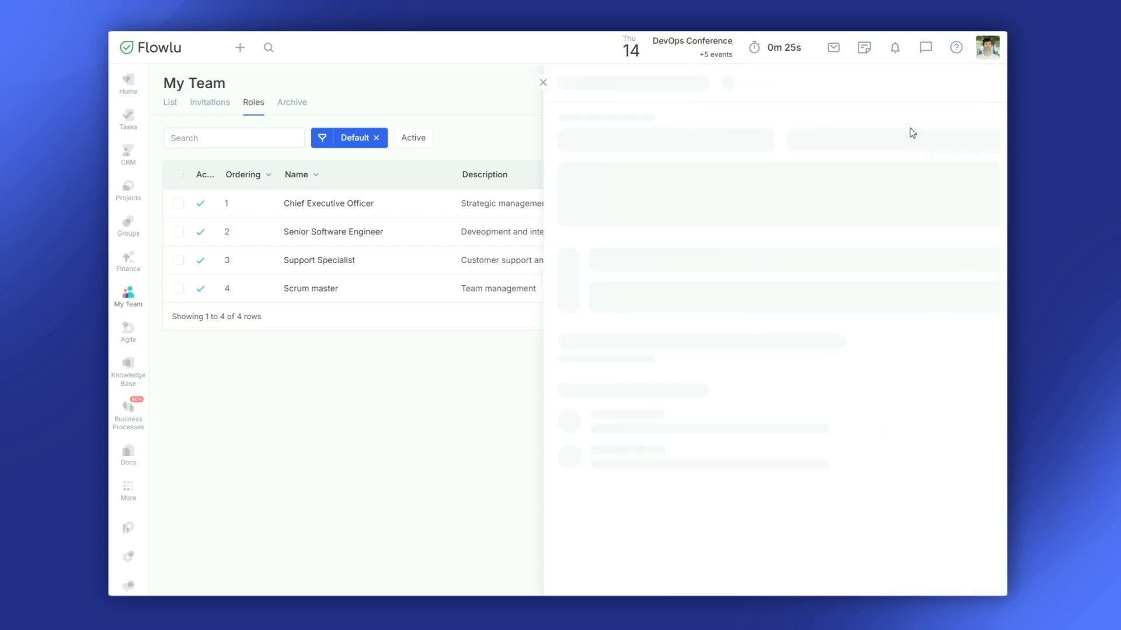
pyautogui.write('HR Head')
pyautogui.click(803, 246)
pyautogui.write('Human resources department')
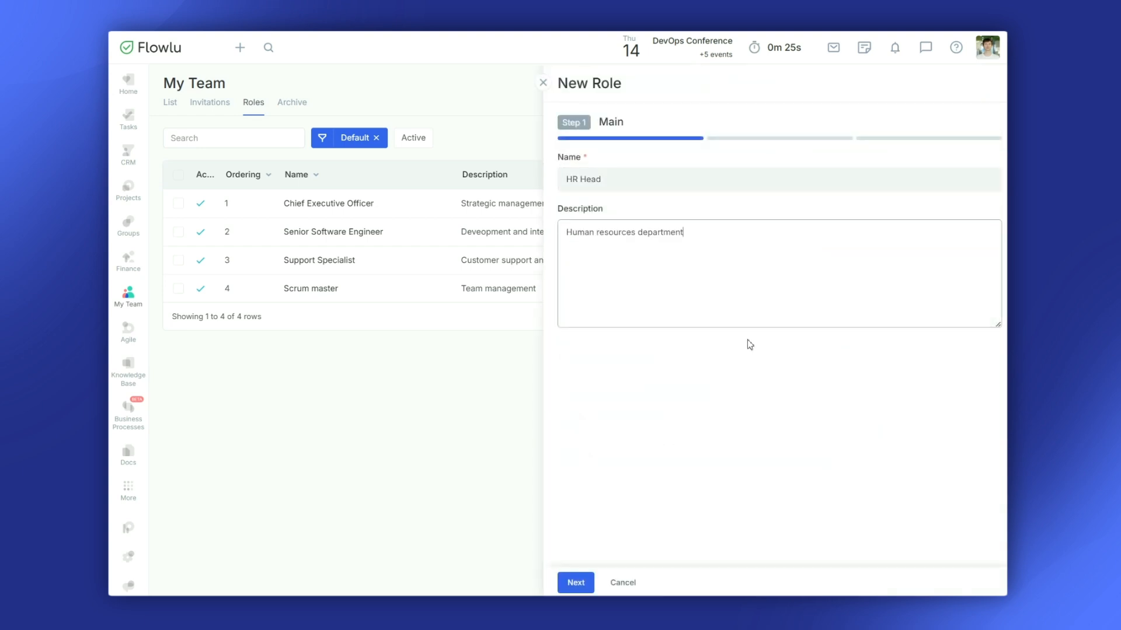
pyautogui.click(588, 582)
# - Give the HR Head role granted access to My Team, Administrator access to Calendar and Full Control of Messenger
pyautogui.click(760, 378)
pyautogui.click(754, 422)
pyautogui.click(753, 407)
pyautogui.click(751, 455)
pyautogui.click(750, 445)
pyautogui.click(752, 486)
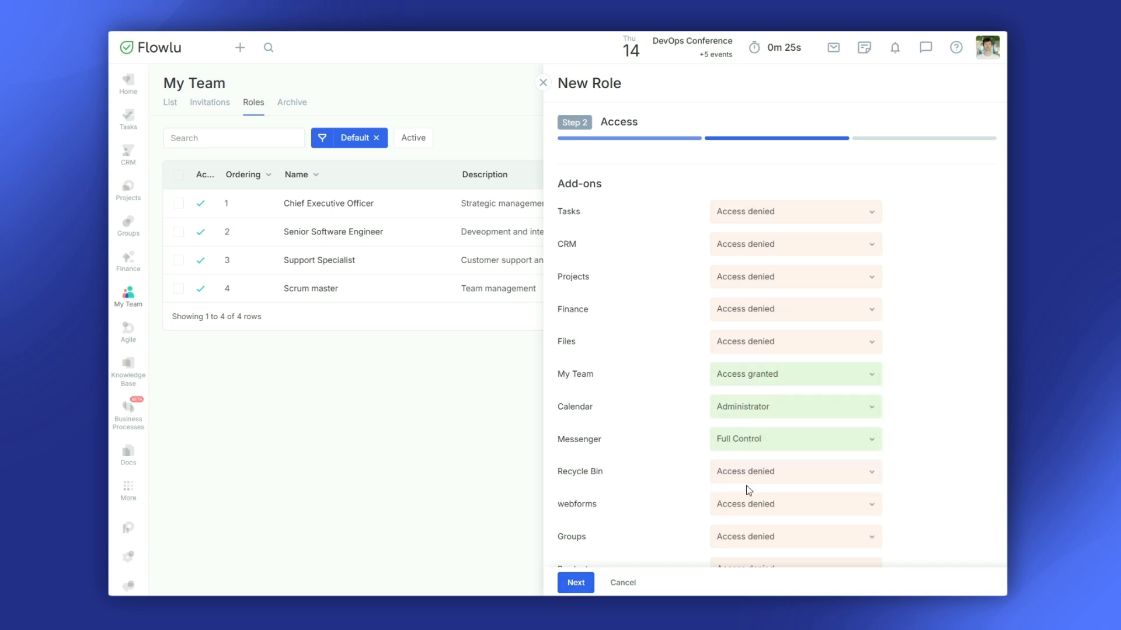
pyautogui.click(578, 582)
# - Assign a teammate to the HR Head role and save the role
pyautogui.click(779, 269)
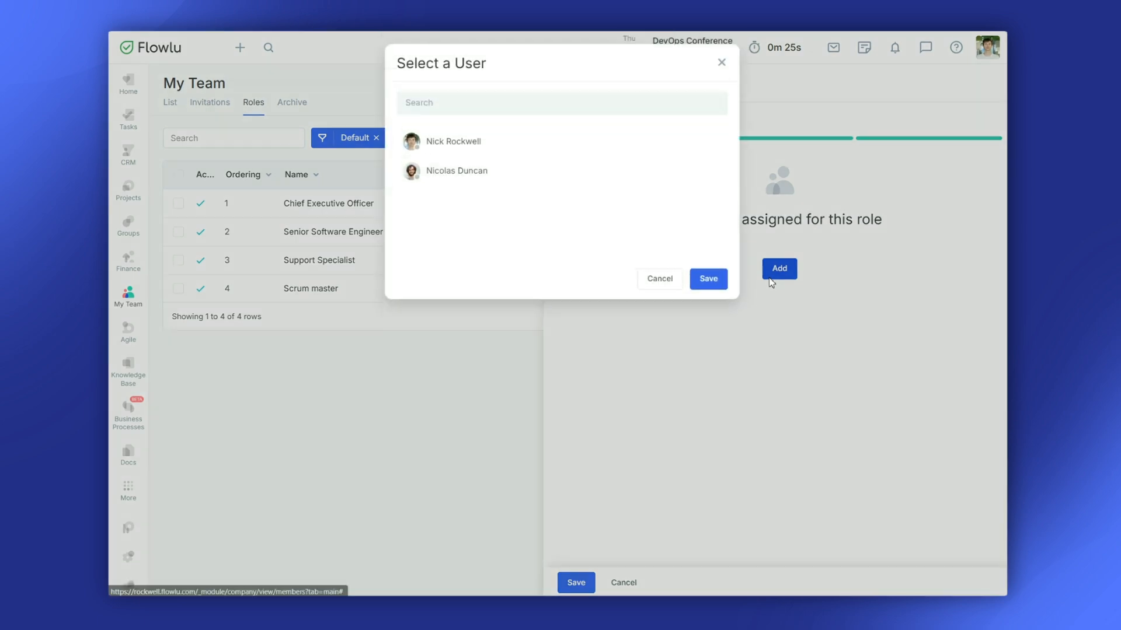
pyautogui.click(708, 285)
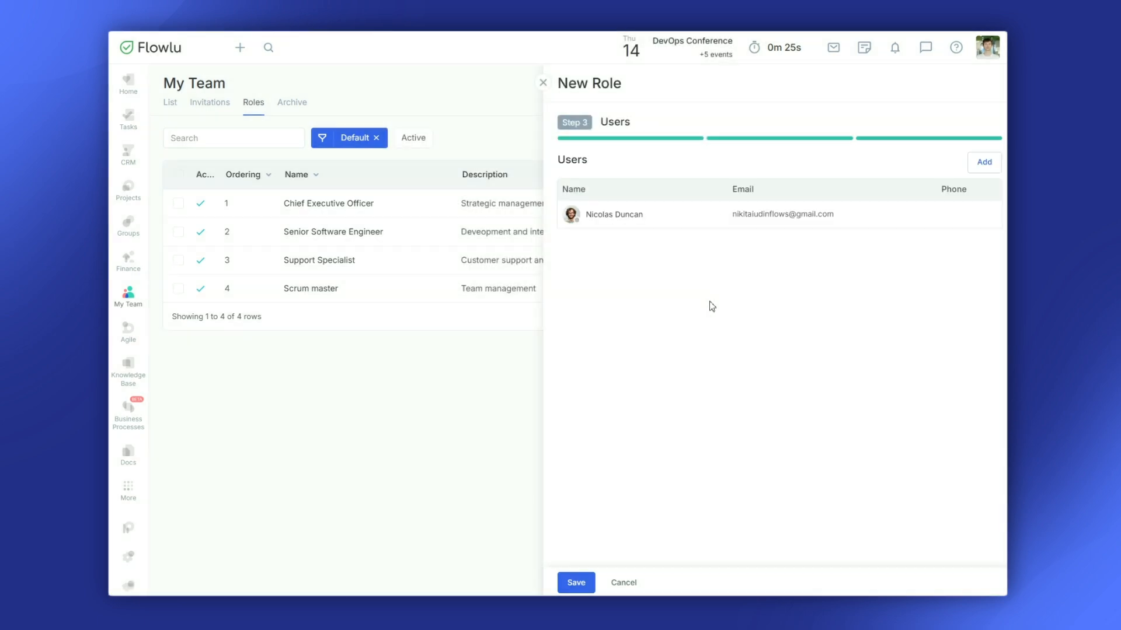
pyautogui.click(577, 582)
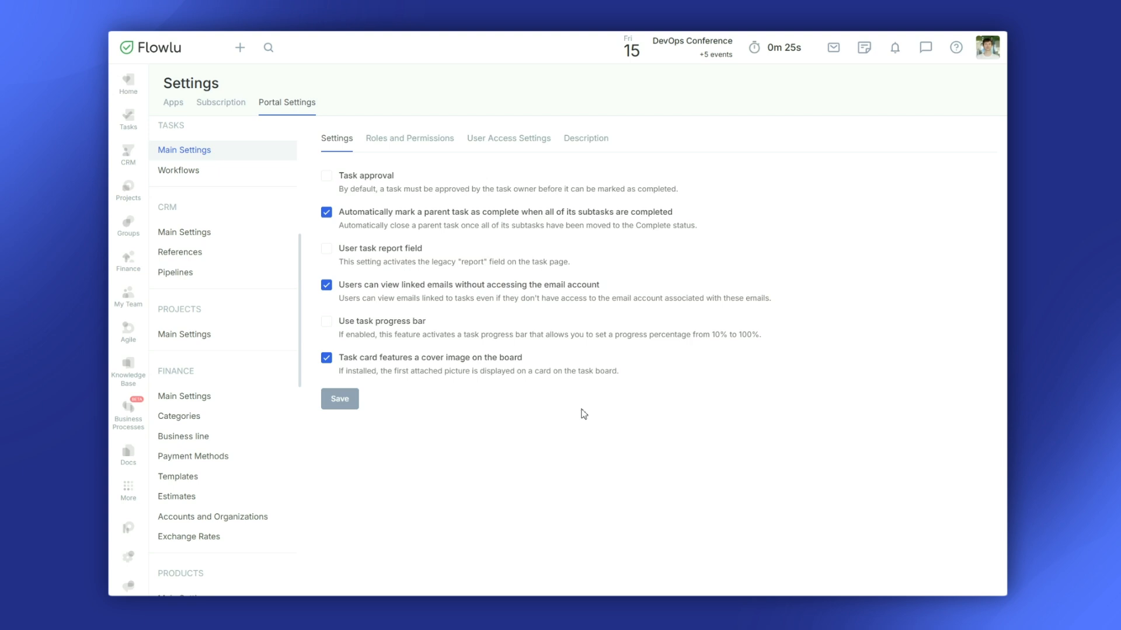
# - Examine the access level options for the Senior Software Engineer and Chief Executive Officer roles in the Tasks roles and permissions
pyautogui.click(415, 140)
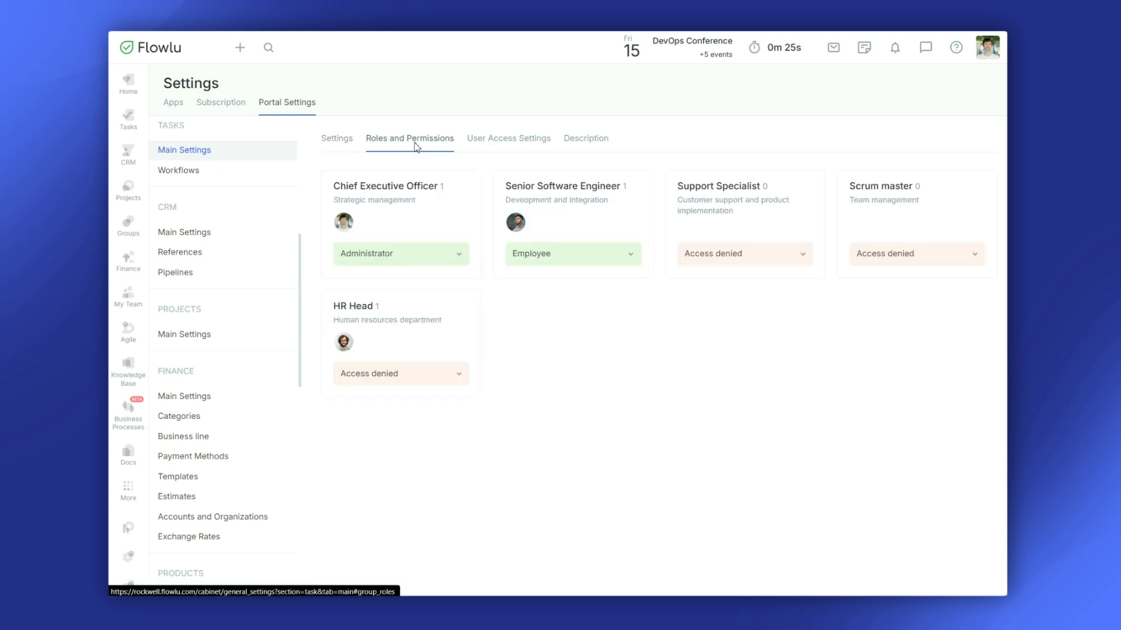
pyautogui.click(618, 254)
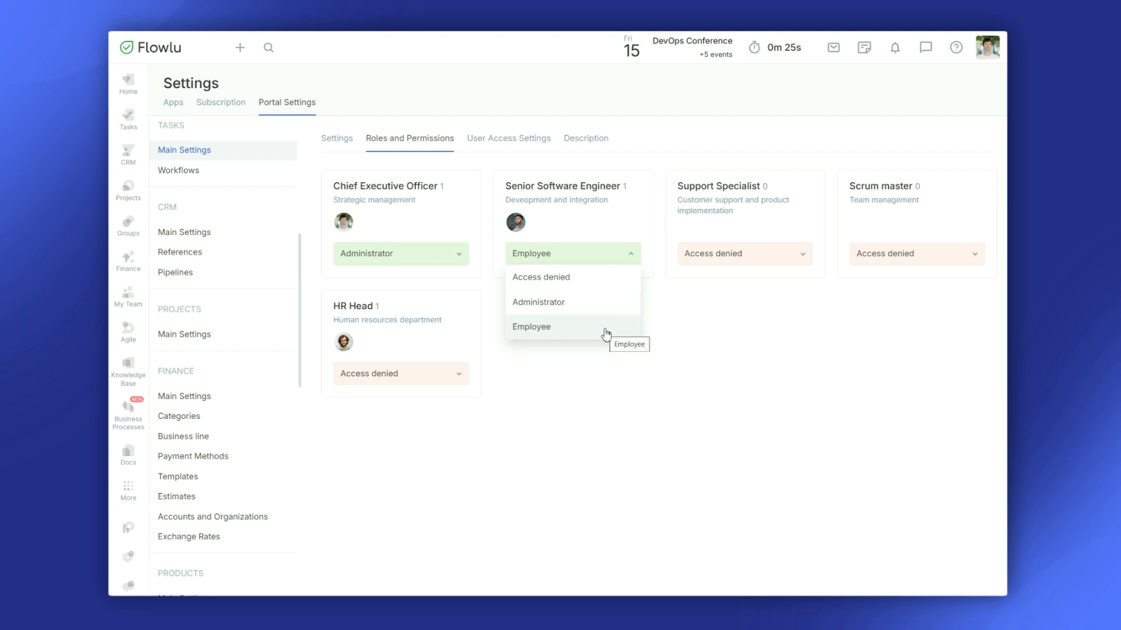
pyautogui.click(443, 255)
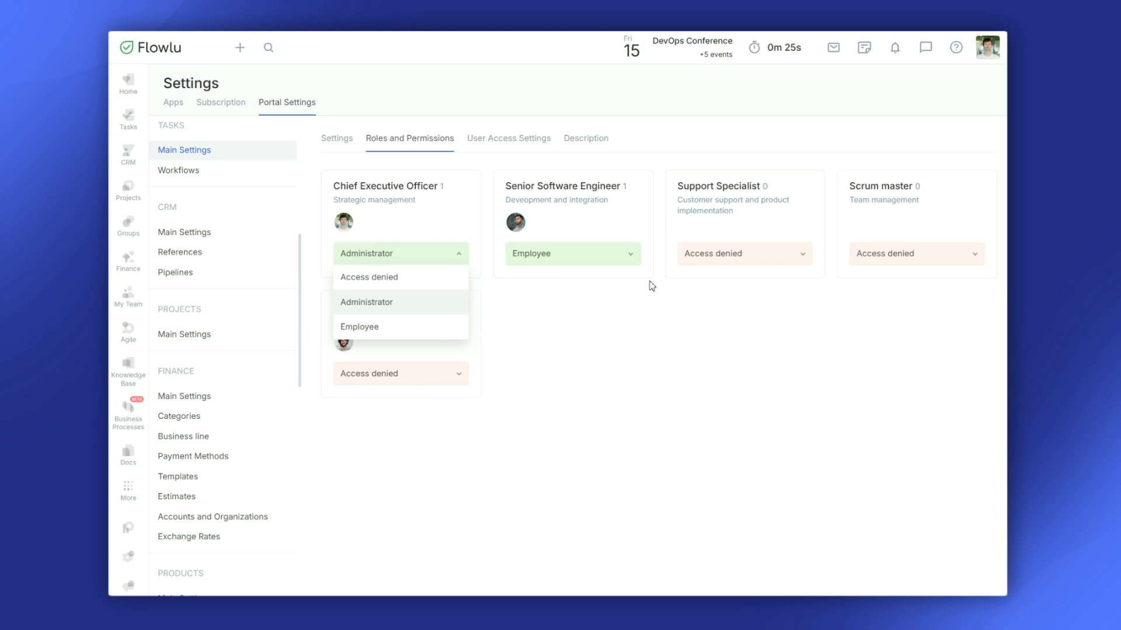
# - Review the Tasks access options for the Support Specialist role and select Access denied
pyautogui.click(733, 257)
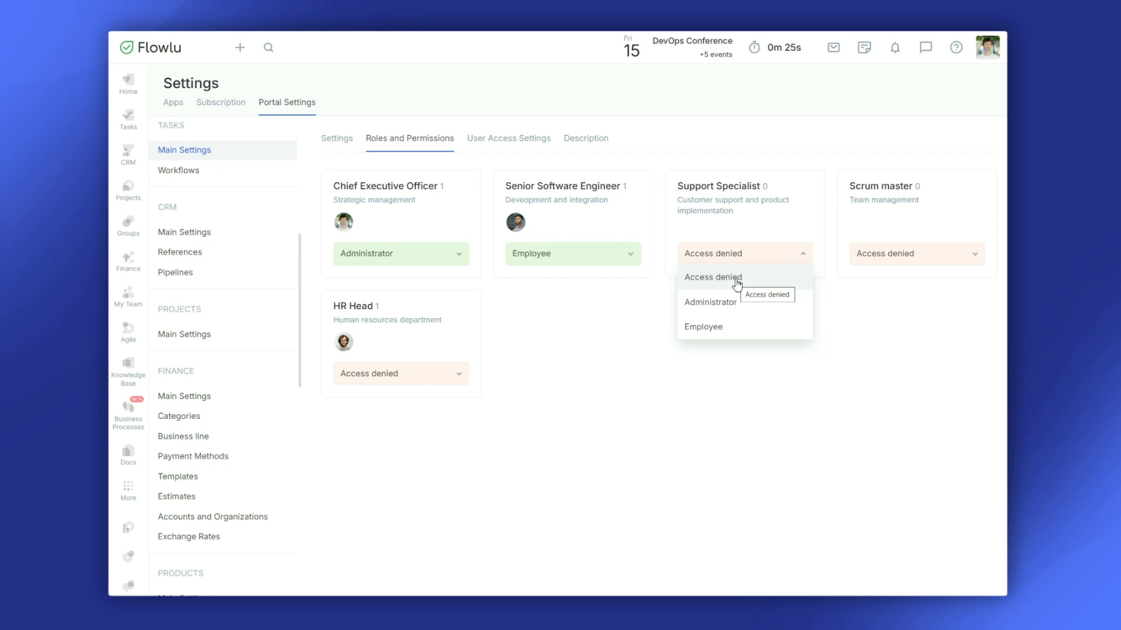
pyautogui.click(737, 283)
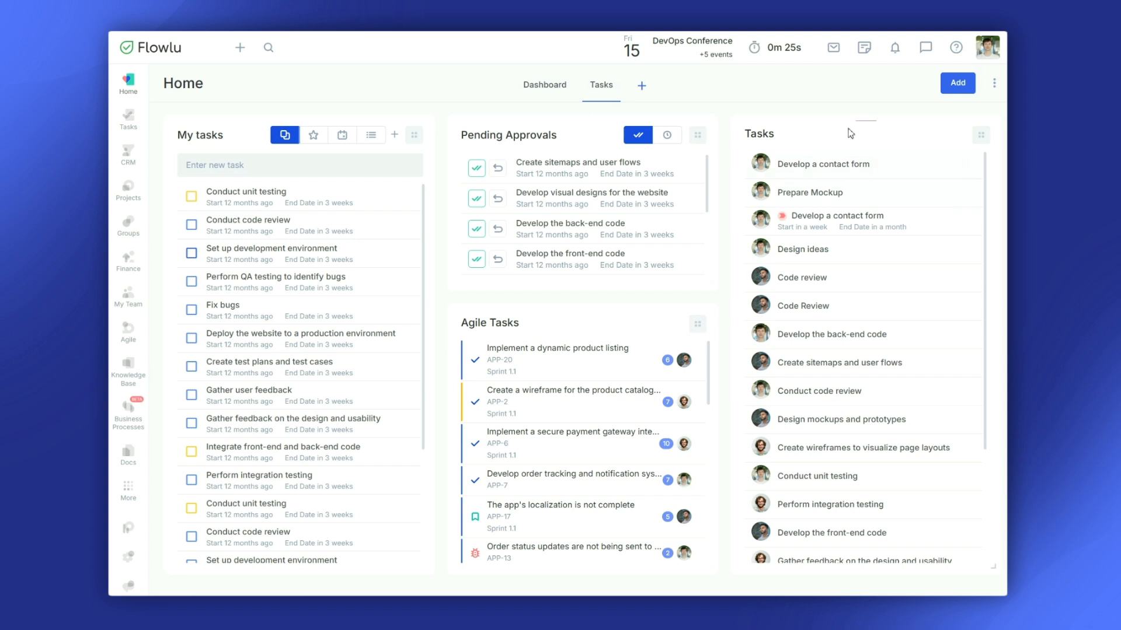
# - Review the filter fields that can be added to the Tasks widget on the Home page, and save the widget settings
pyautogui.click(980, 135)
pyautogui.click(957, 164)
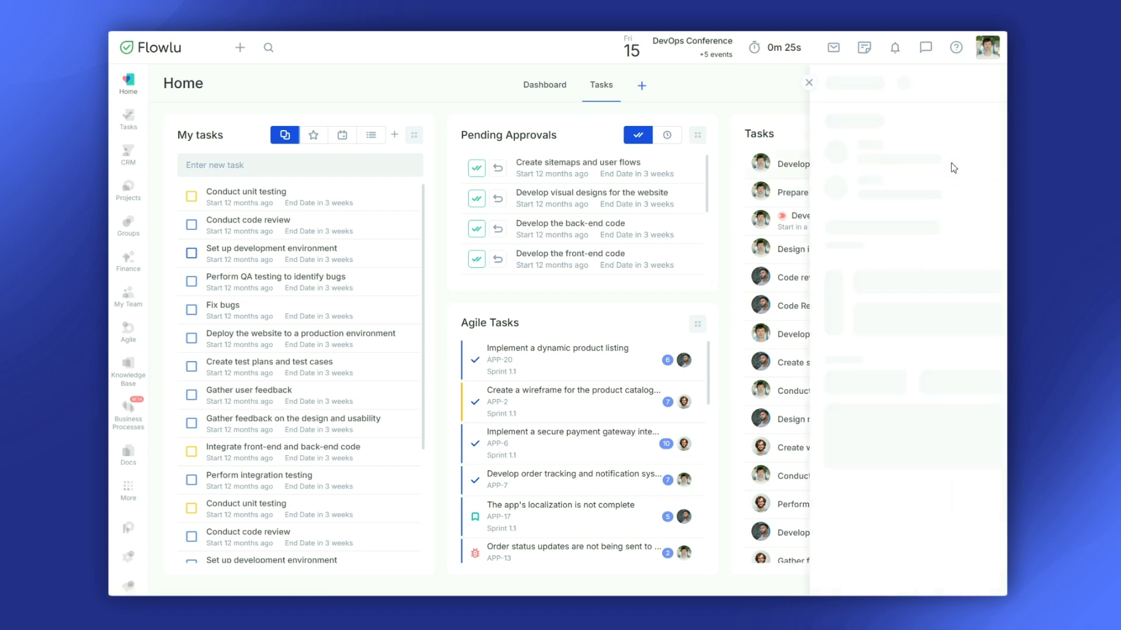
pyautogui.scroll(-2, 941, 243)
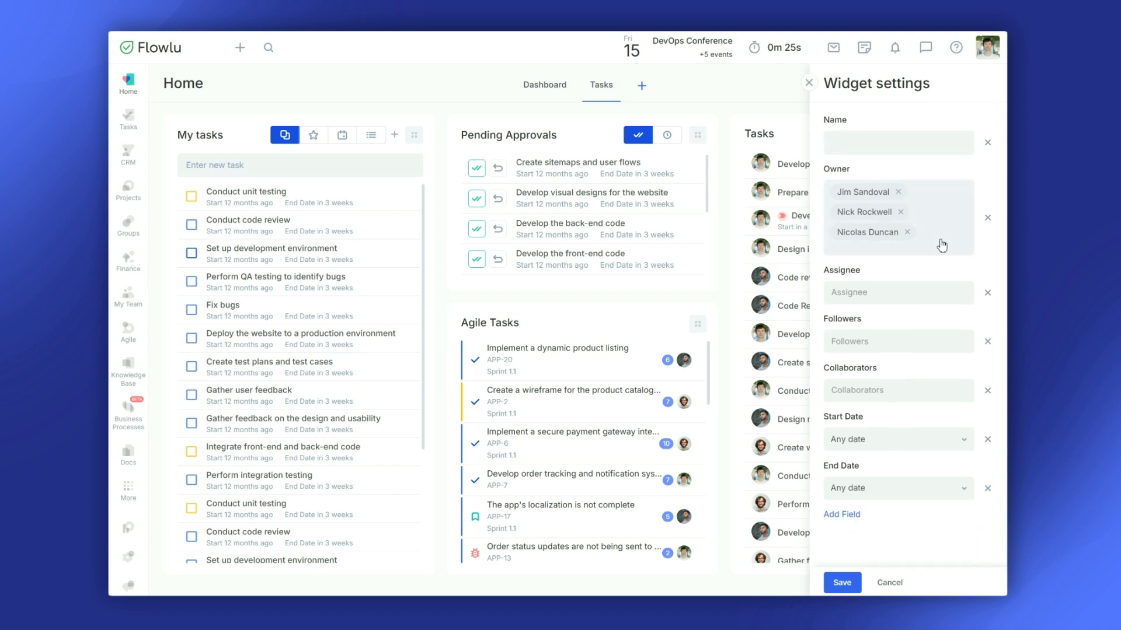
pyautogui.click(843, 515)
pyautogui.scroll(-5, 845, 469)
pyautogui.scroll(-5, 845, 470)
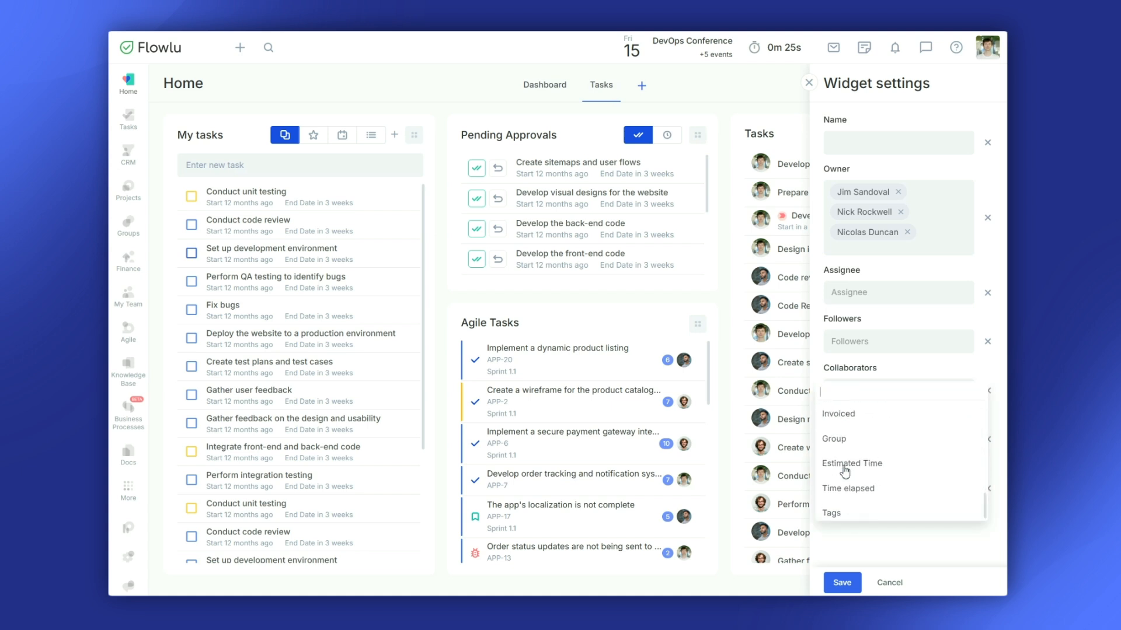
pyautogui.click(841, 582)
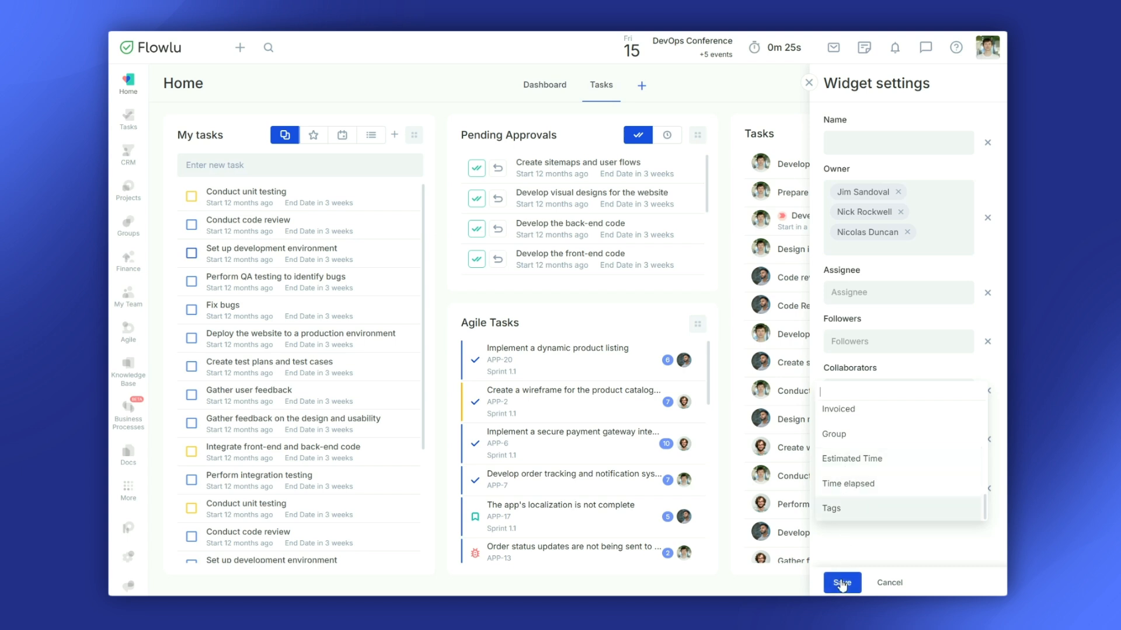